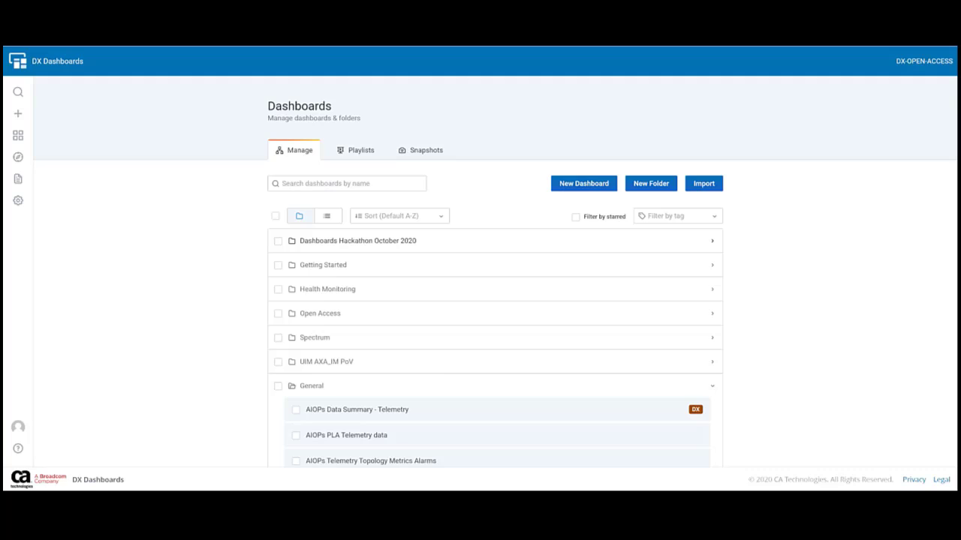
# Create a new dashboard and add its first panel, opening the default graph in the panel editor
pyautogui.click(577, 189)
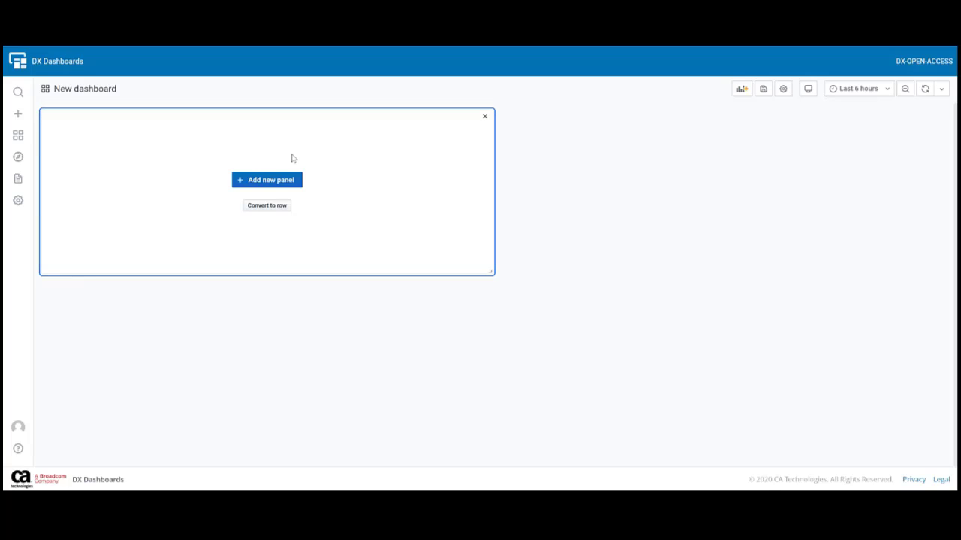
pyautogui.click(263, 182)
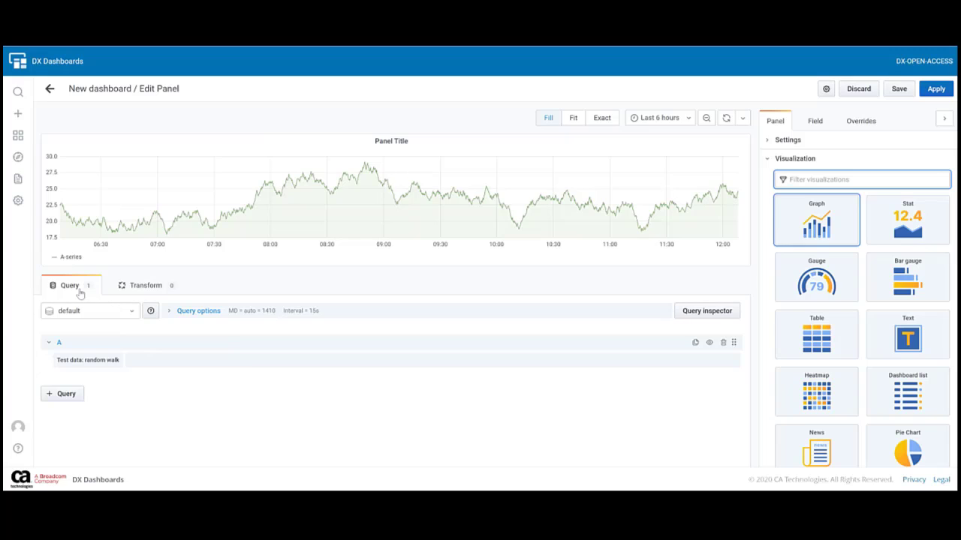
# Query AIOps_Metrics with the pasted TixChange Responses Per Interval regex, matching case-insensitively
pyautogui.click(133, 312)
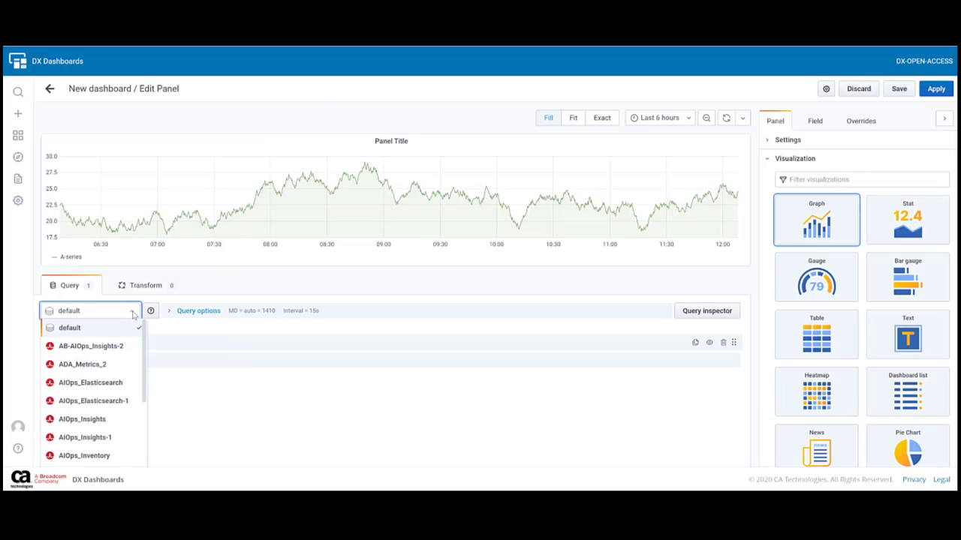
pyautogui.scroll(-2, 111, 367)
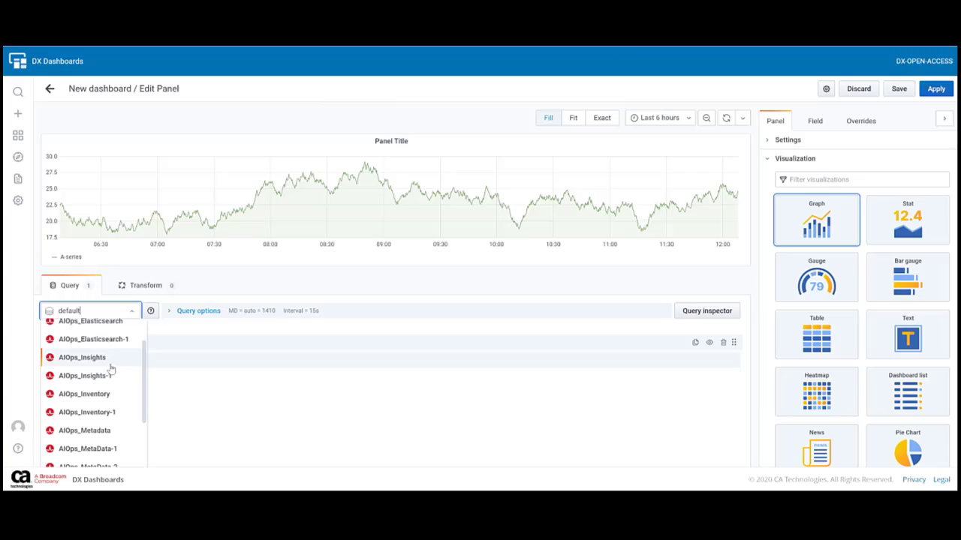
pyautogui.scroll(-8, 111, 368)
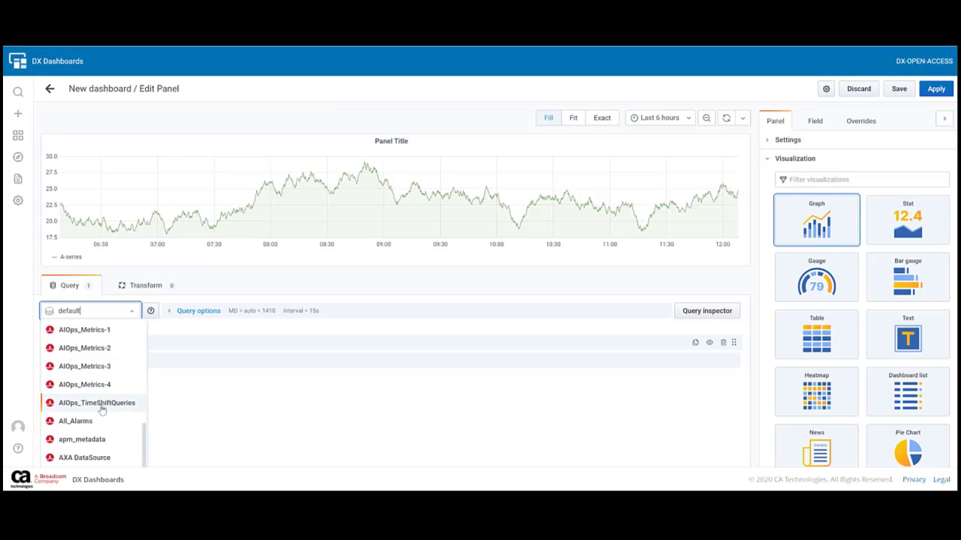
pyautogui.scroll(4, 102, 409)
pyautogui.press('Escape')
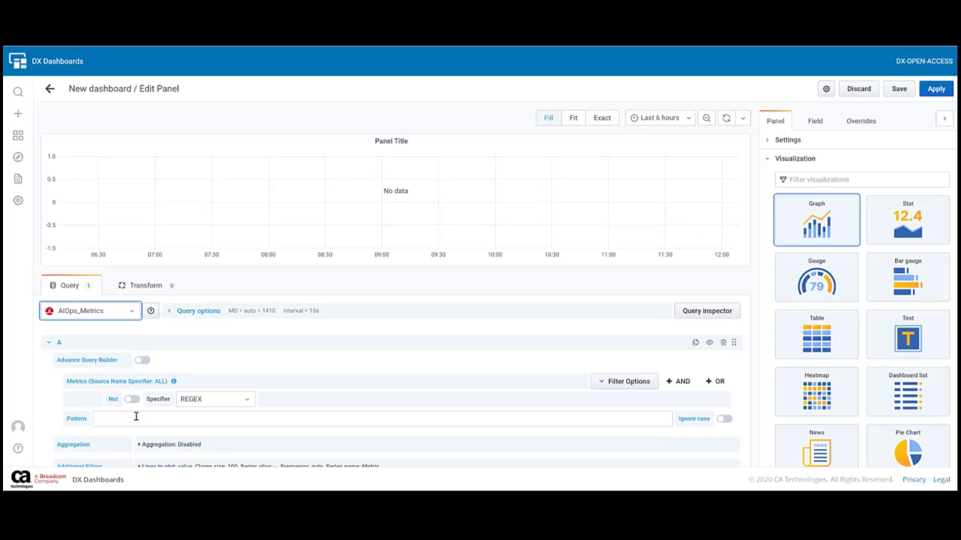
pyautogui.click(127, 420)
pyautogui.write('.*front.*tixchange services.*URL.*Responses per interval.*')
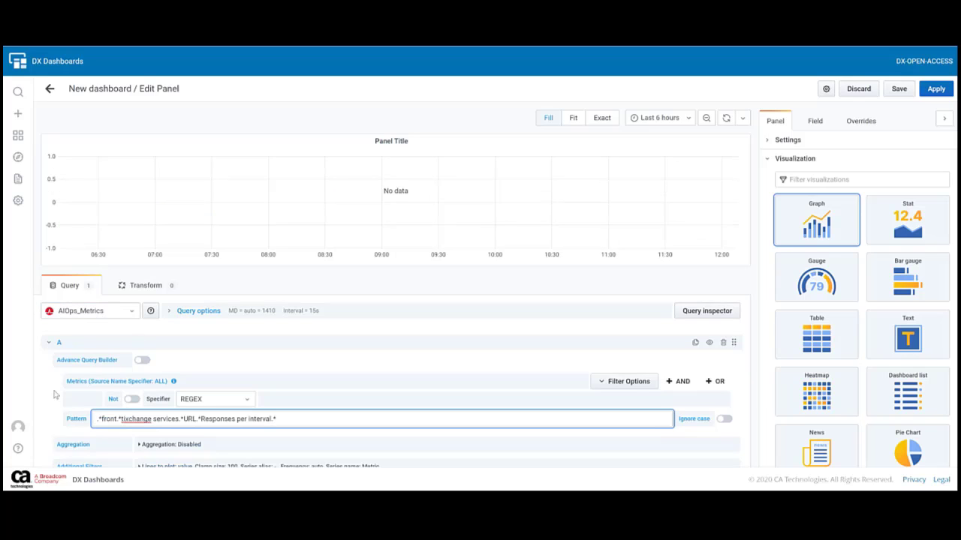
pyautogui.click(52, 394)
pyautogui.scroll(-2, 53, 395)
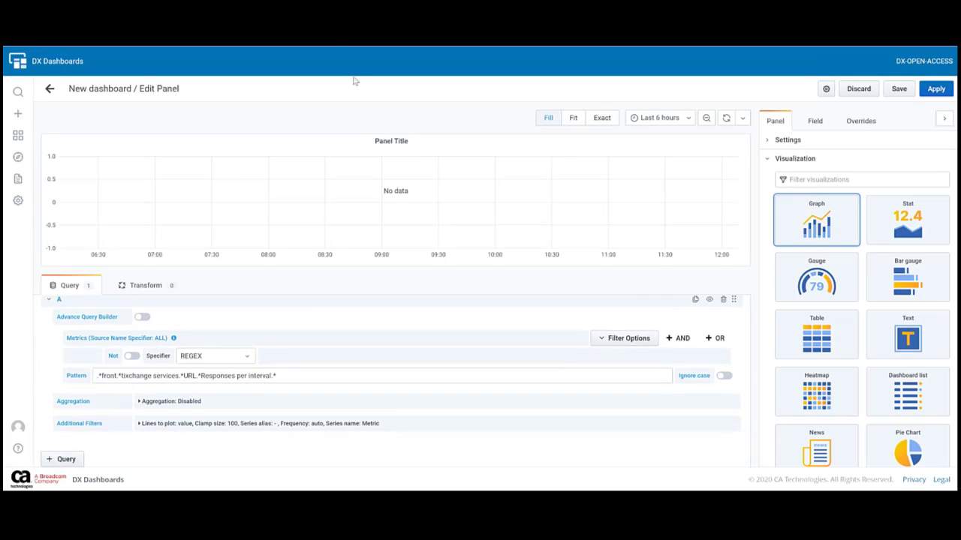
pyautogui.click(724, 375)
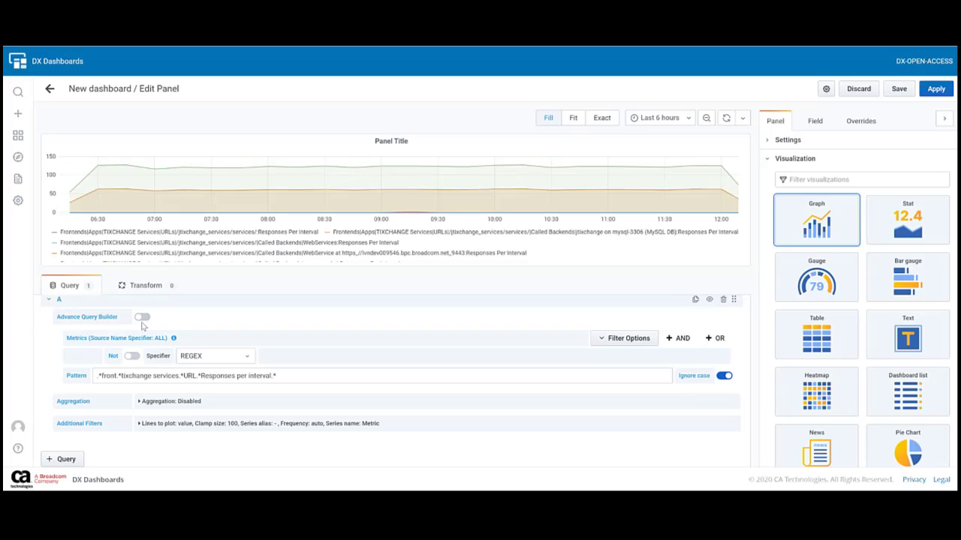
# Set Additional Filters > Series Name to Source | Metric Path
pyautogui.click(139, 426)
pyautogui.scroll(-1, 264, 431)
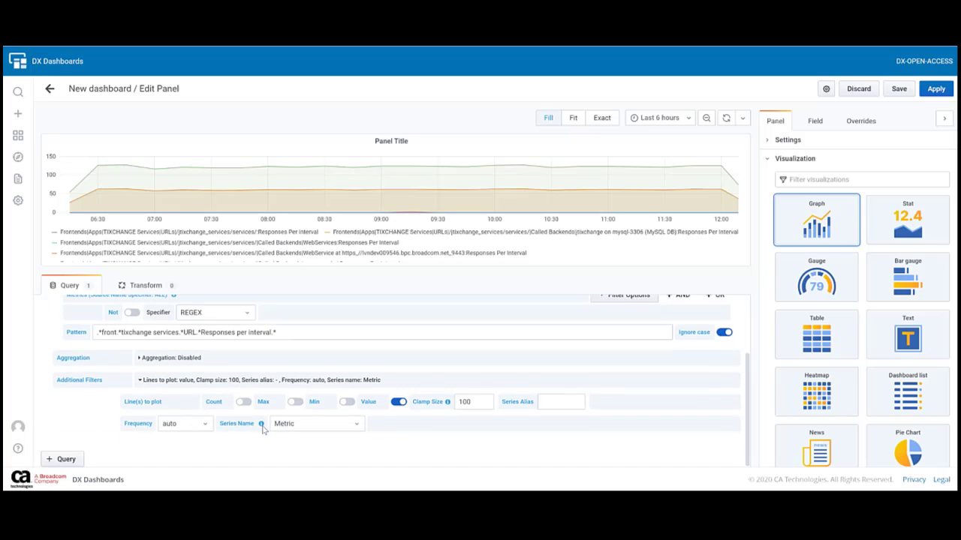
pyautogui.click(301, 427)
pyautogui.click(301, 309)
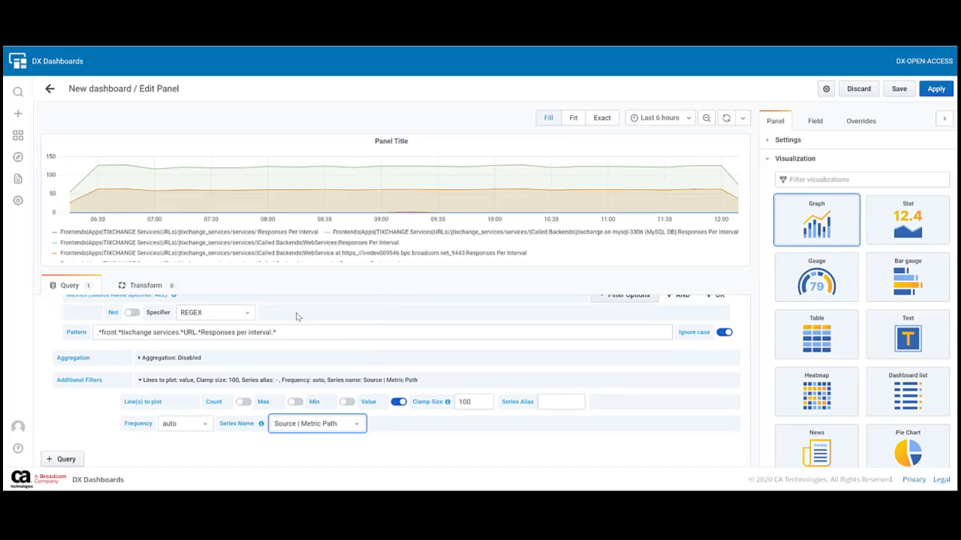
pyautogui.click(140, 380)
pyautogui.scroll(2, 116, 392)
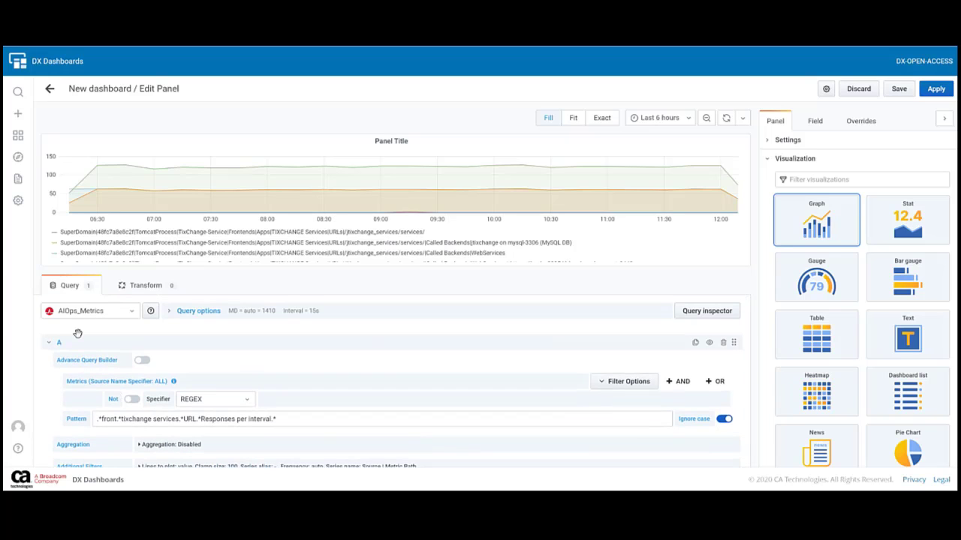
# Check the AIOps_Metrics data source help, then return to the Transform tab's transformations list
pyautogui.click(140, 288)
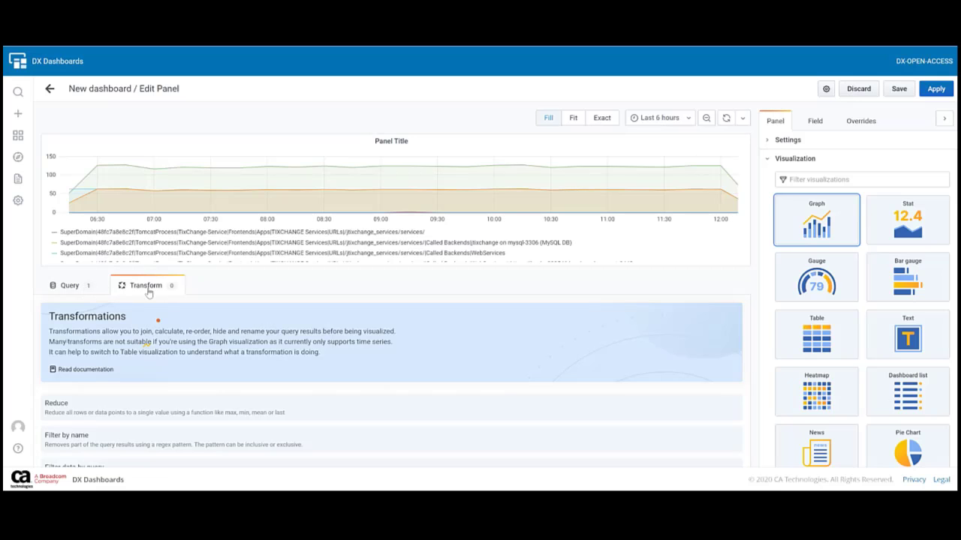
pyautogui.click(78, 287)
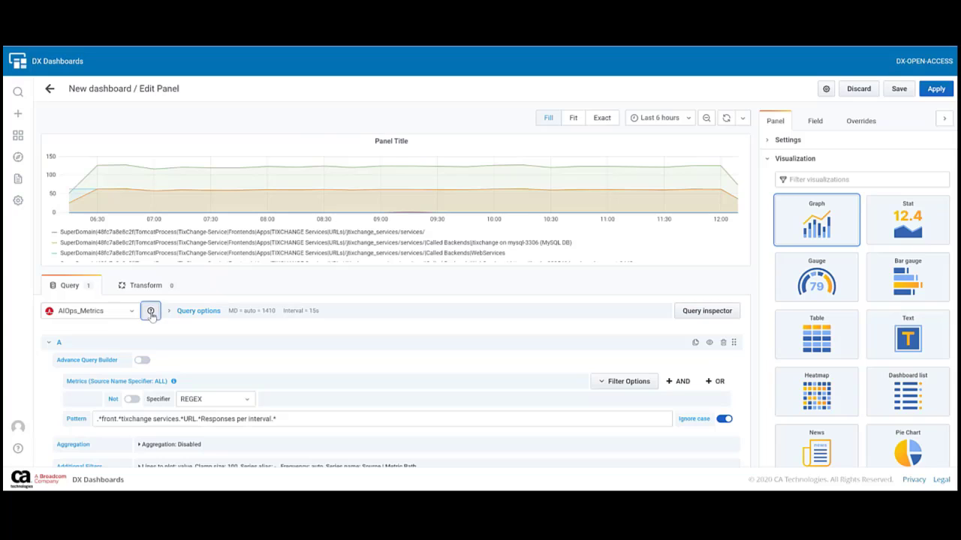
pyautogui.click(151, 311)
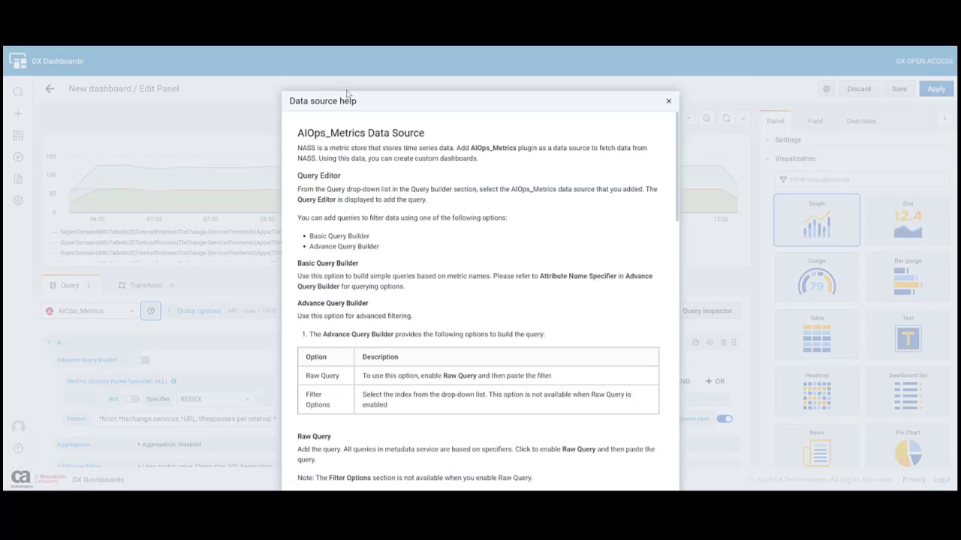
pyautogui.click(668, 100)
pyautogui.click(144, 289)
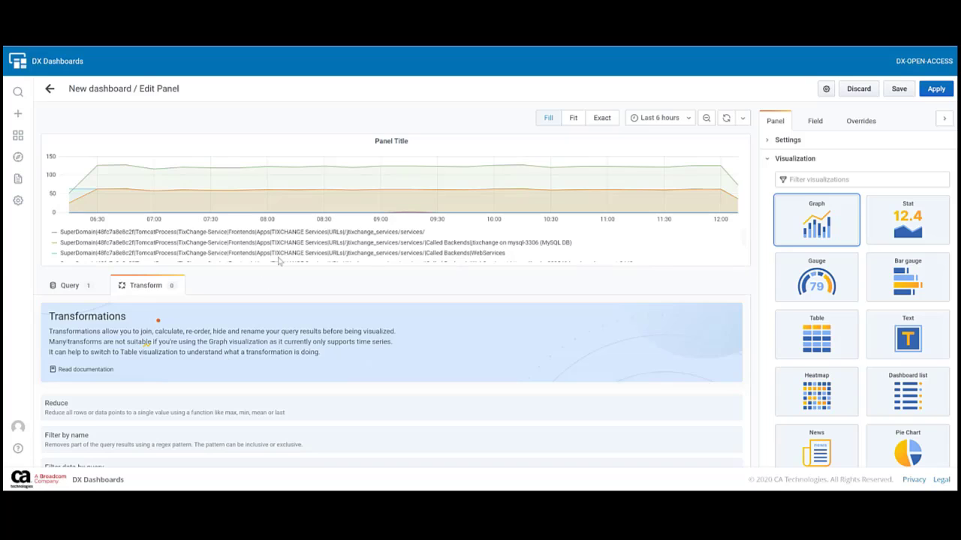
# Resize the editor panes and add the 'Add field from calculation' transformation
pyautogui.moveTo(270, 266); pyautogui.dragTo(274, 254)
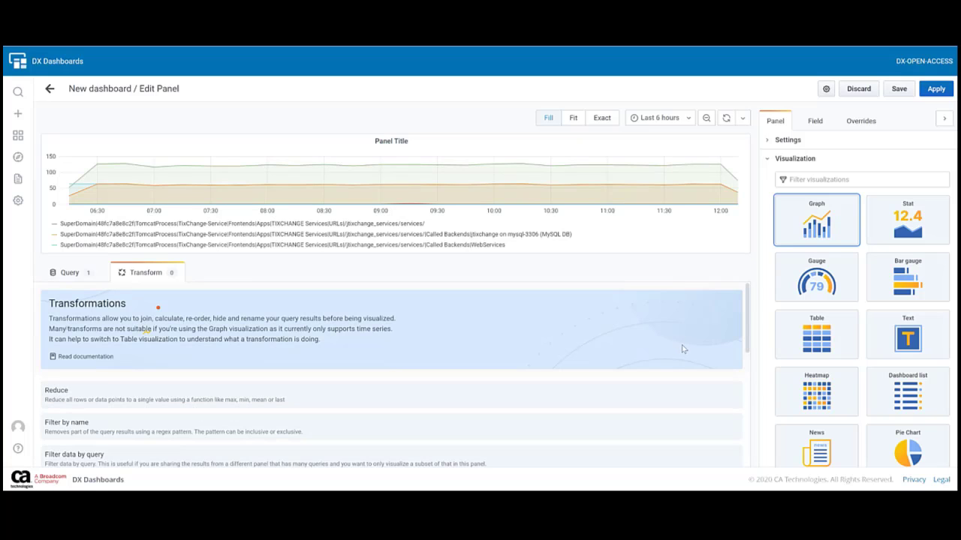
pyautogui.moveTo(747, 324); pyautogui.dragTo(744, 418)
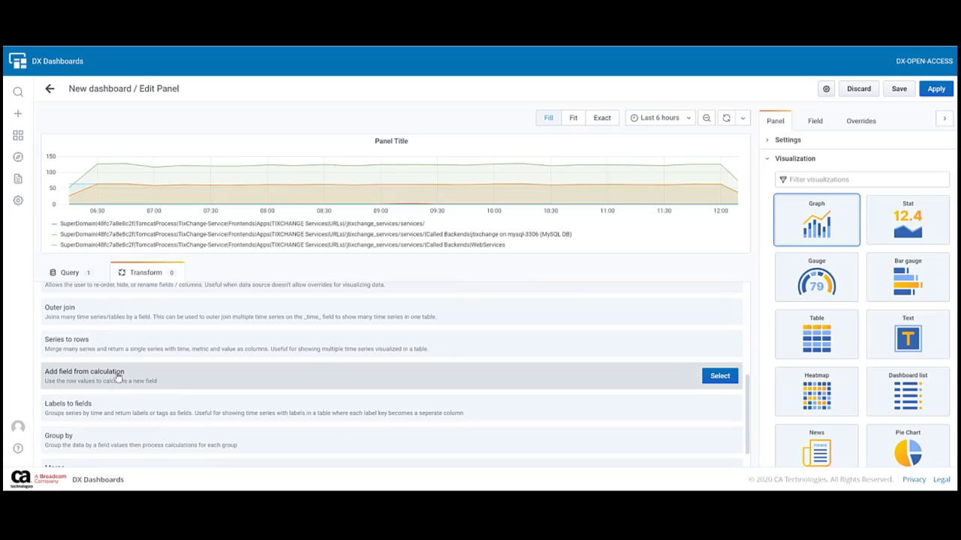
pyautogui.click(713, 377)
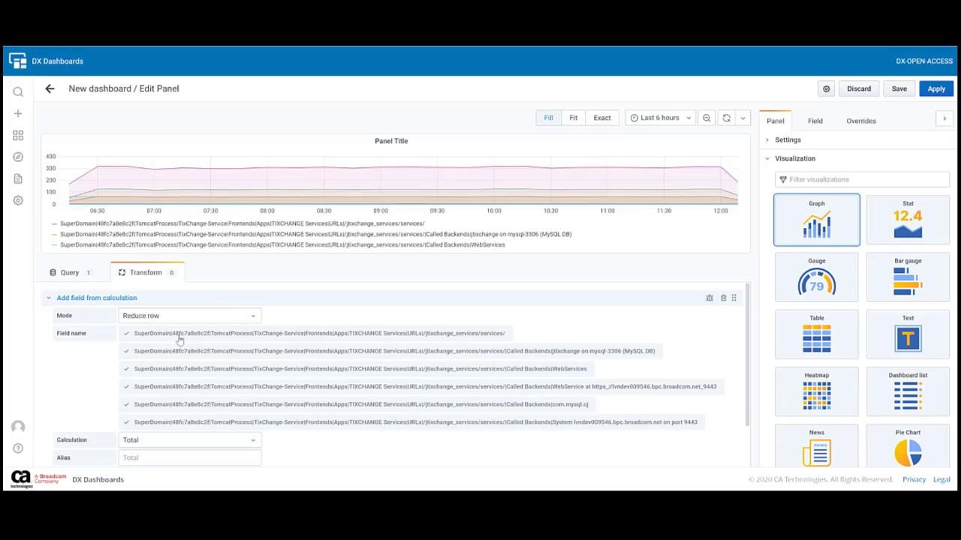
# Set the calculation to Binary operation adding the first and third TixChange series
pyautogui.click(211, 319)
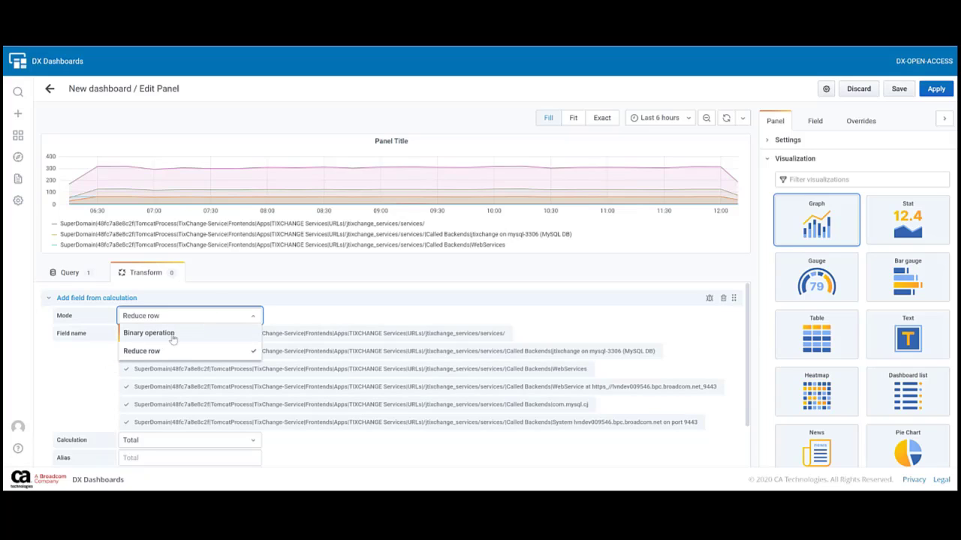
pyautogui.click(168, 337)
pyautogui.click(172, 335)
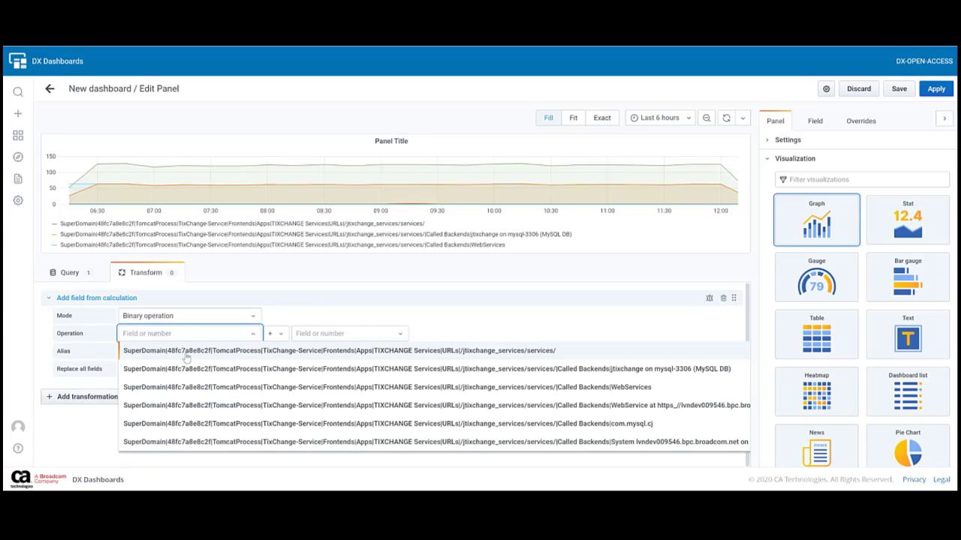
pyautogui.click(186, 356)
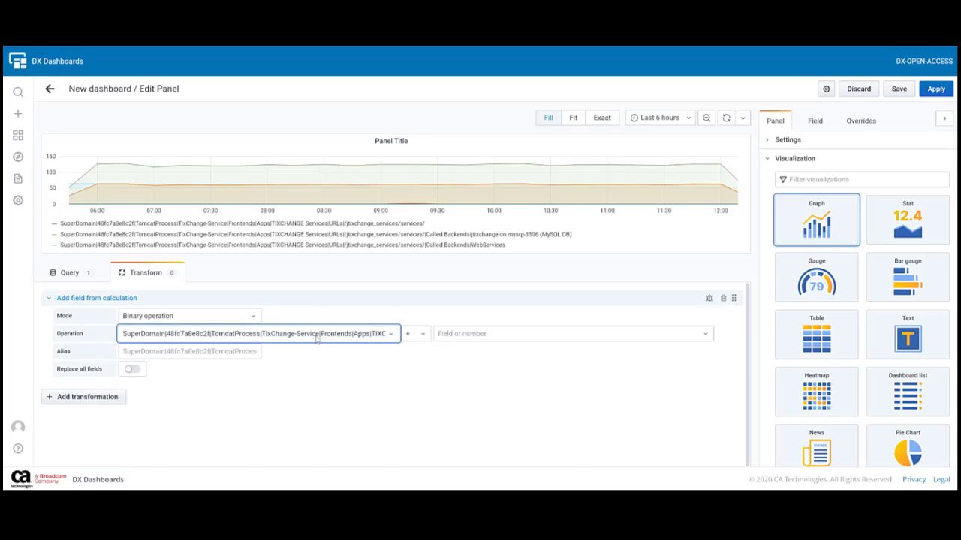
pyautogui.click(423, 335)
pyautogui.click(481, 336)
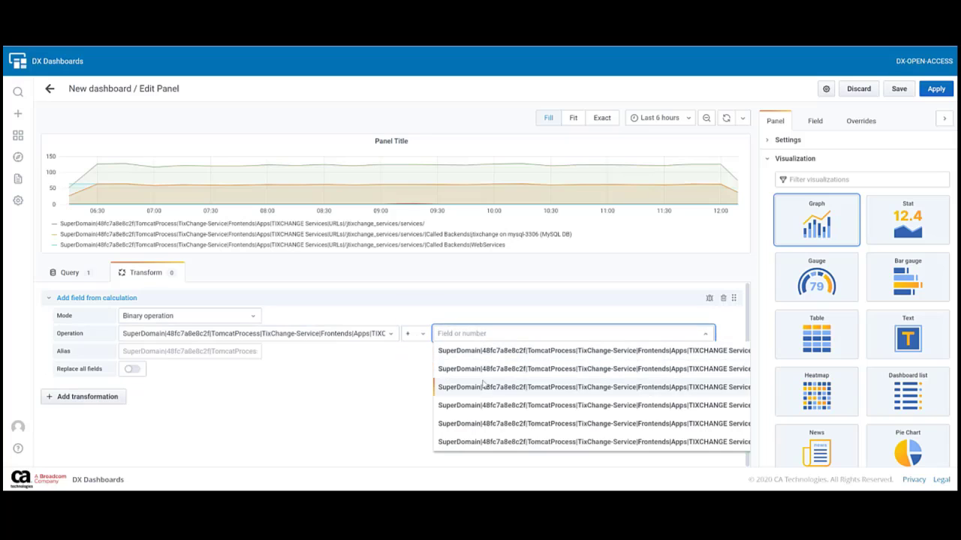
pyautogui.click(483, 386)
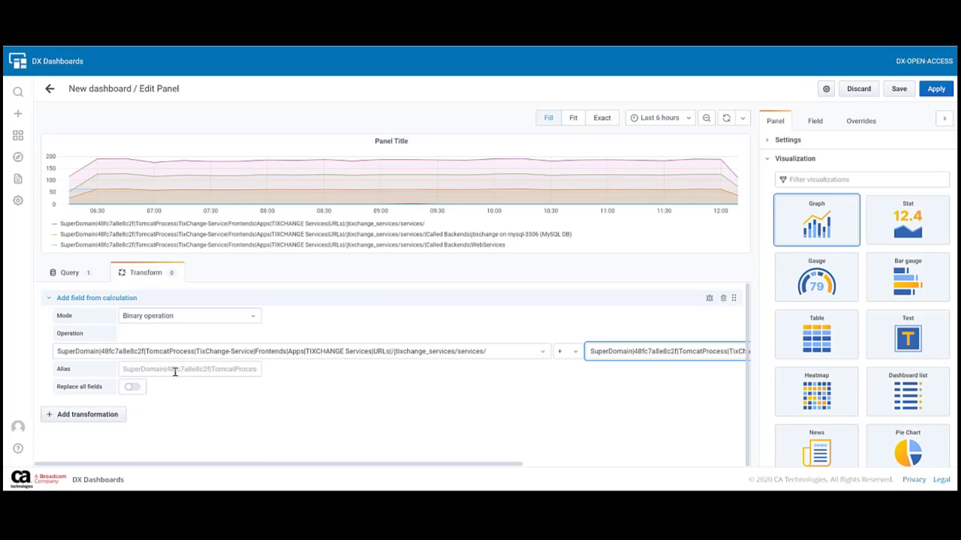
# Name the calculated series 'operation'
pyautogui.click(175, 371)
pyautogui.write('operation')
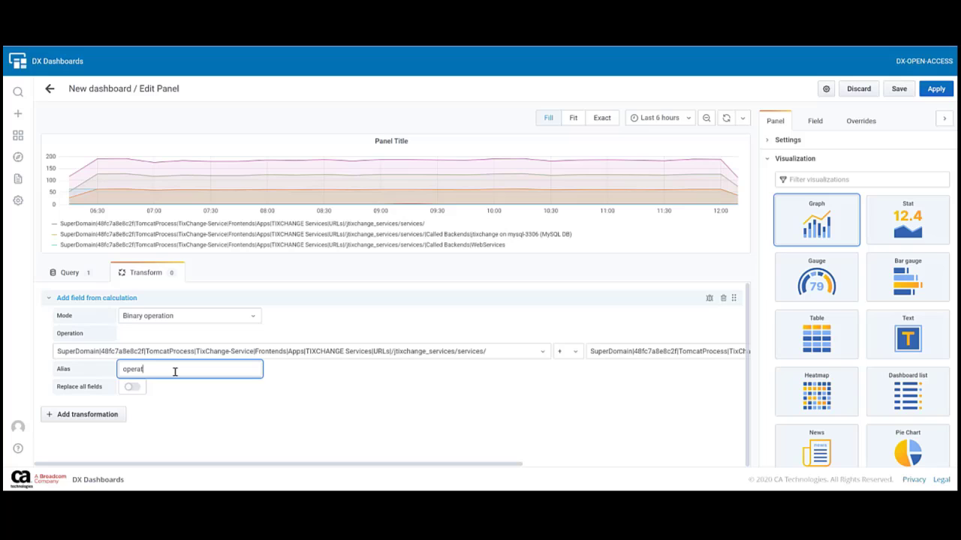
pyautogui.click(216, 418)
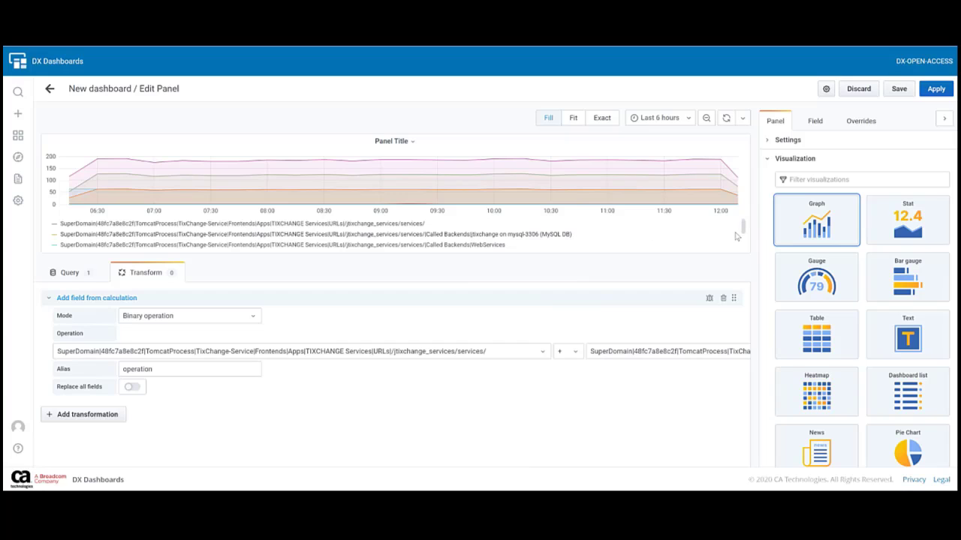
pyautogui.scroll(-3, 739, 234)
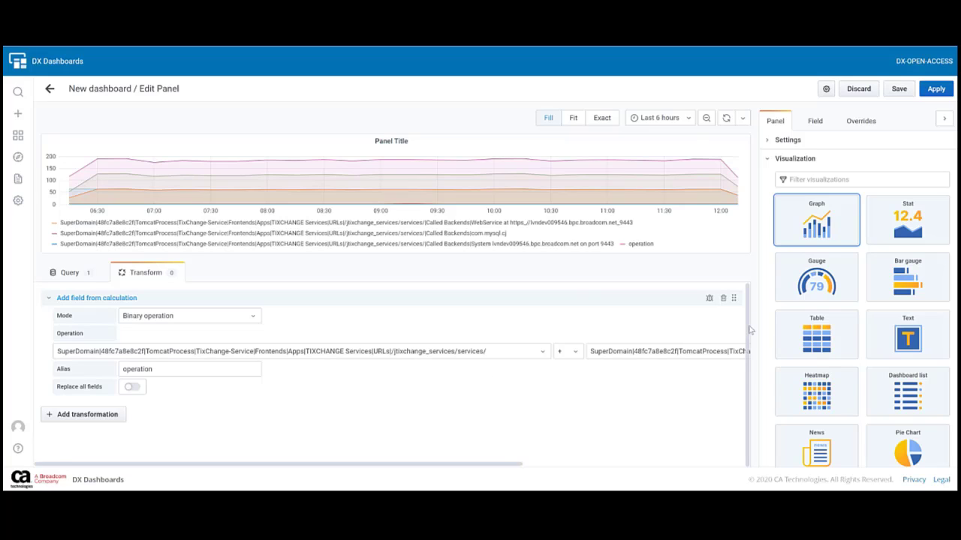
# Switch the calculation to Reduce row with Mean, aliased 'Mean'
pyautogui.click(177, 320)
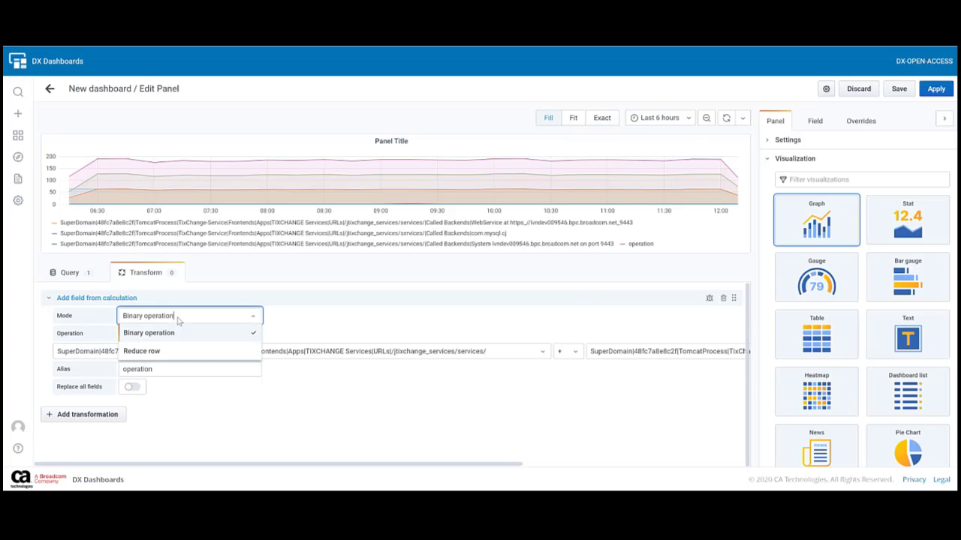
pyautogui.click(143, 351)
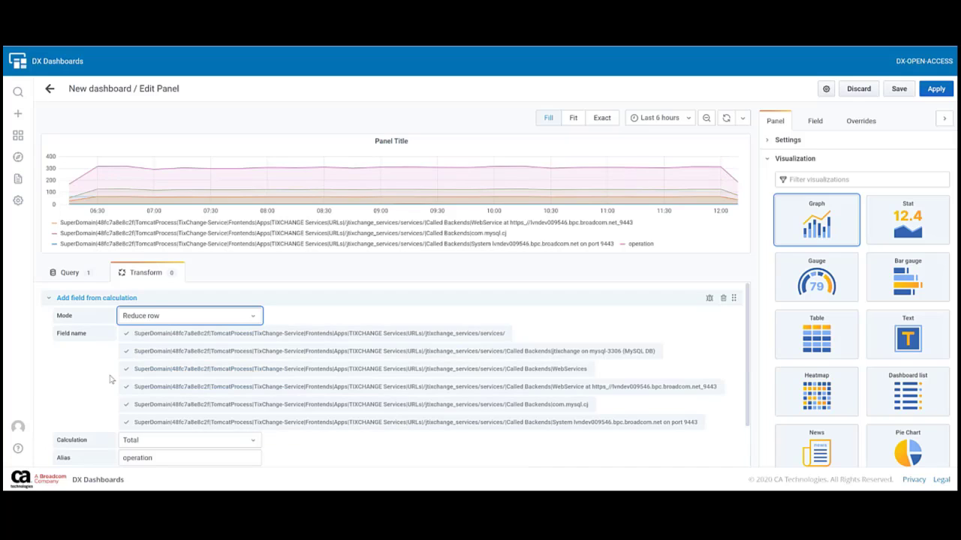
pyautogui.scroll(-2, 84, 394)
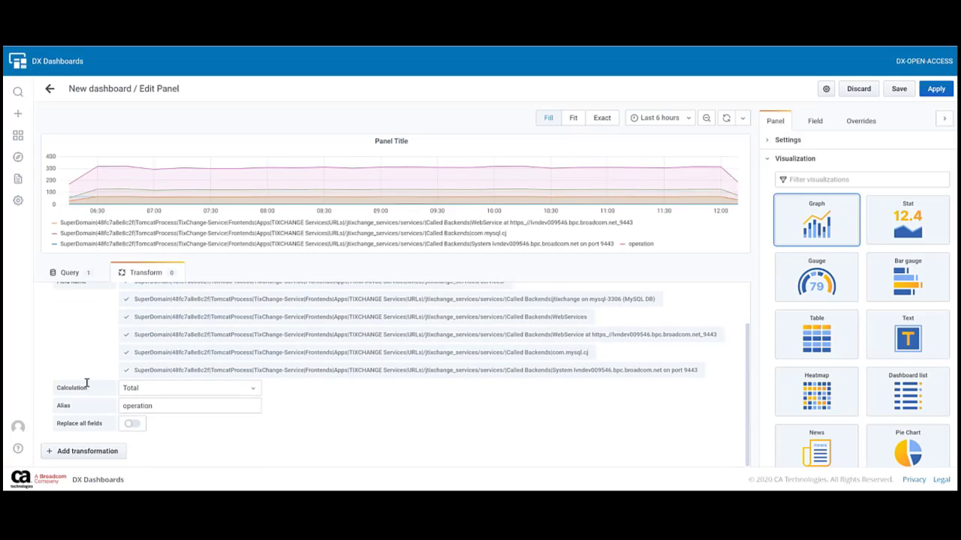
pyautogui.click(155, 391)
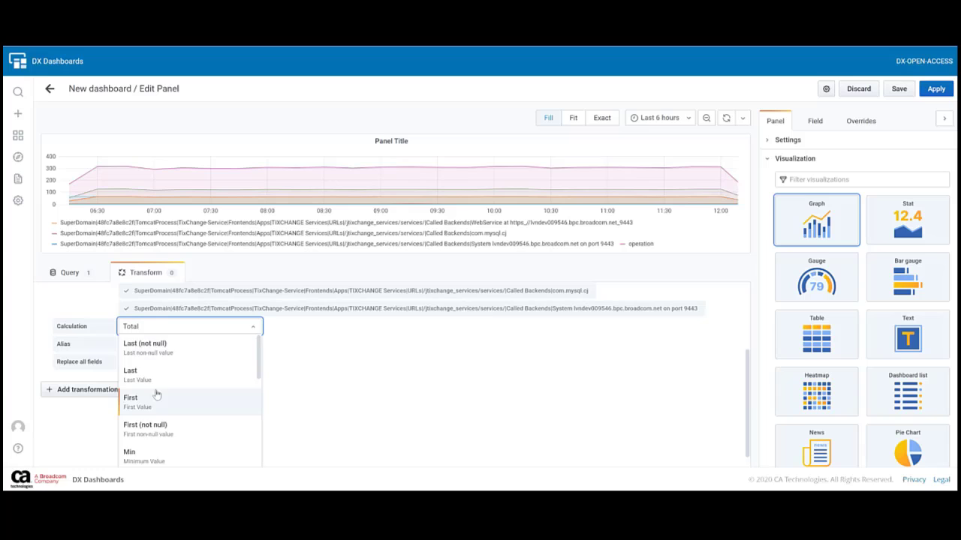
pyautogui.scroll(-3, 156, 394)
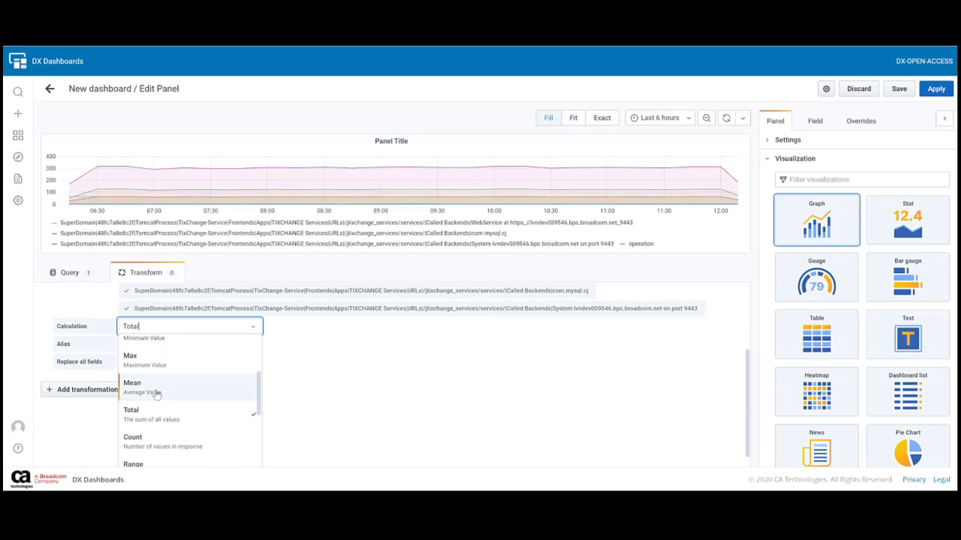
pyautogui.click(156, 394)
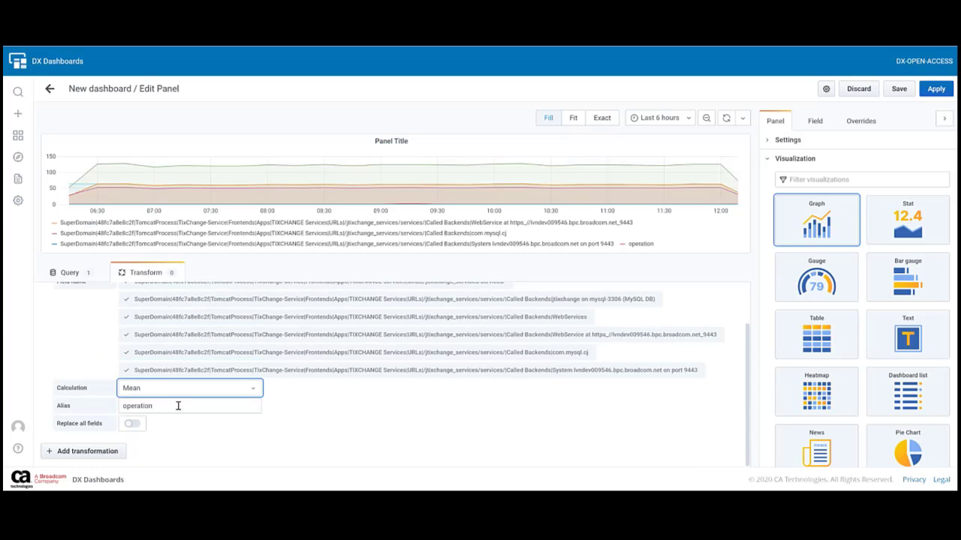
pyautogui.doubleClick(178, 406)
pyautogui.write('Mean')
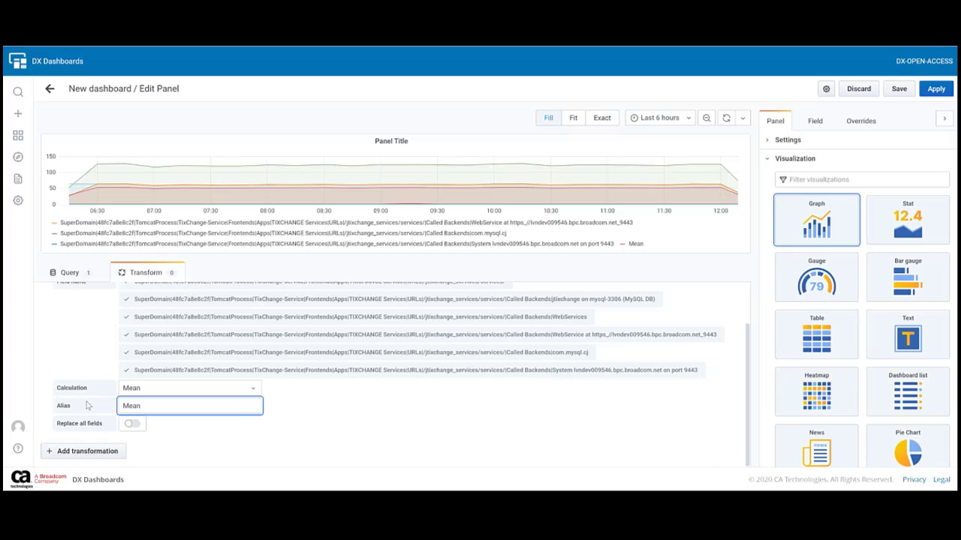
pyautogui.click(90, 349)
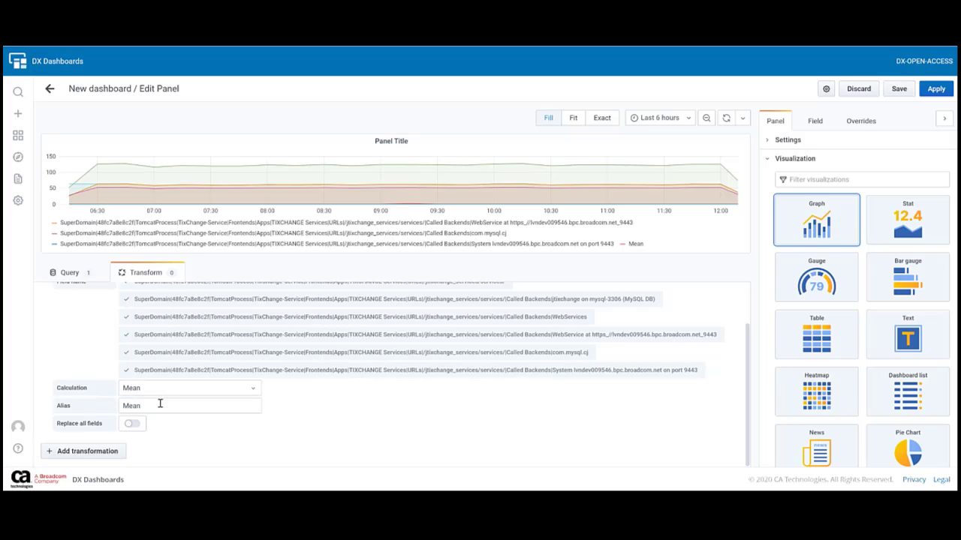
# Show only the Mean series on the graph from its legend entry
pyautogui.click(628, 247)
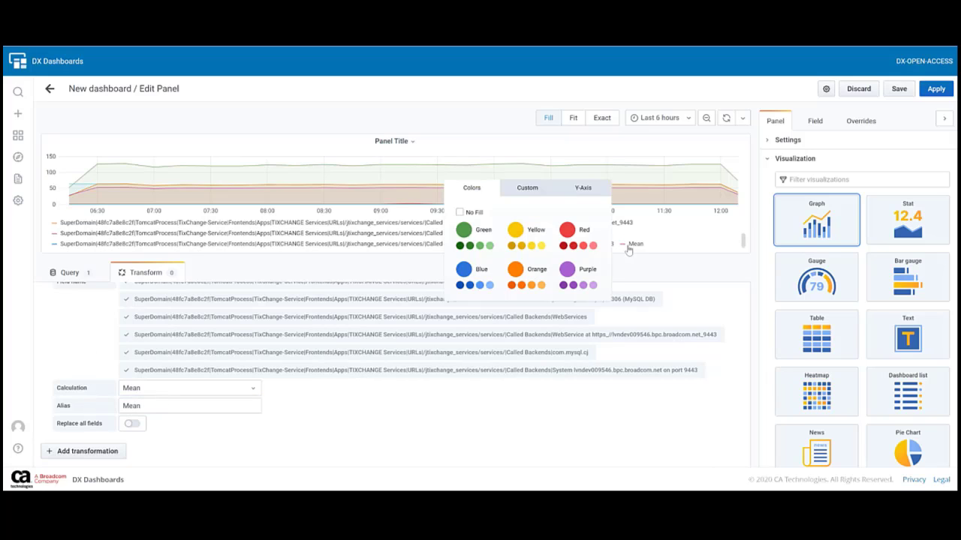
pyautogui.click(633, 246)
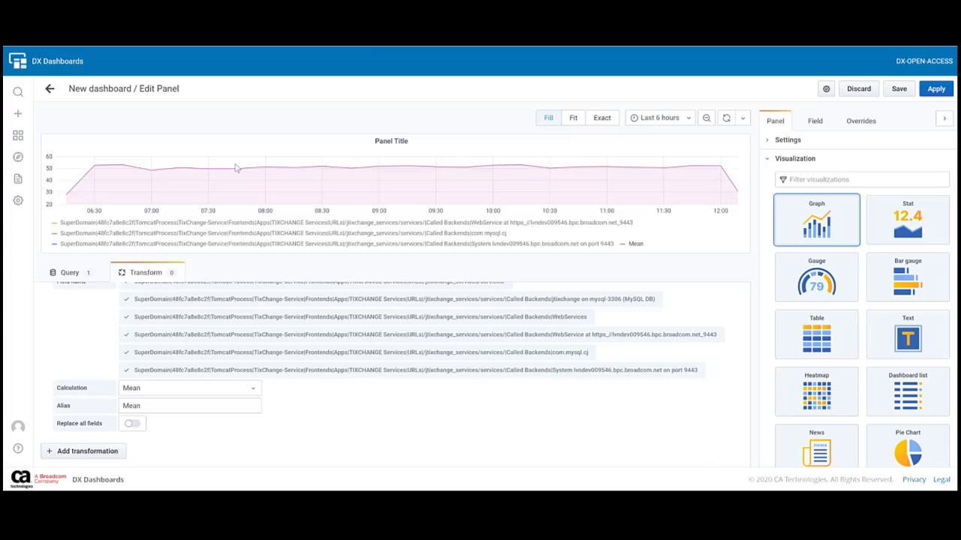
pyautogui.scroll(1, 64, 340)
pyautogui.scroll(-1, 64, 339)
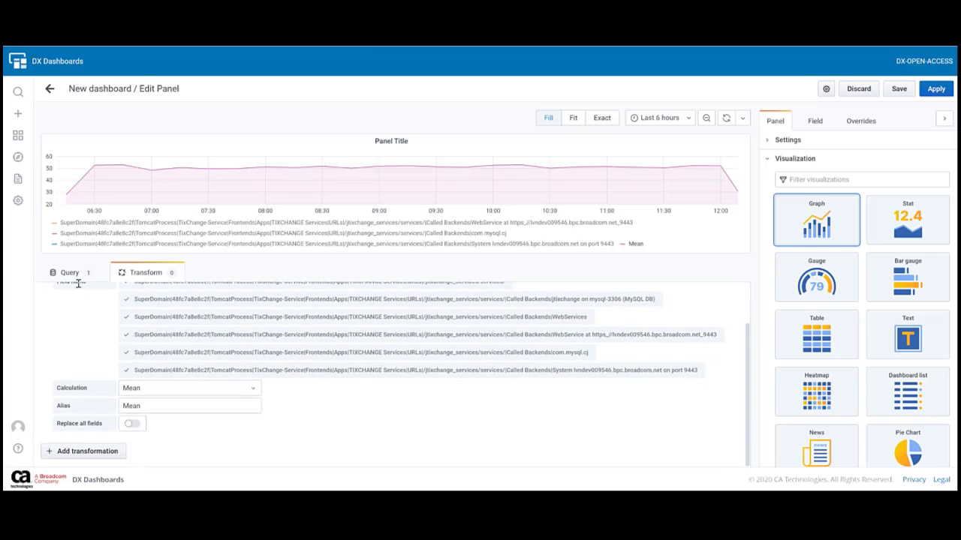
# Add a red critical threshold for values greater than 30
pyautogui.click(74, 274)
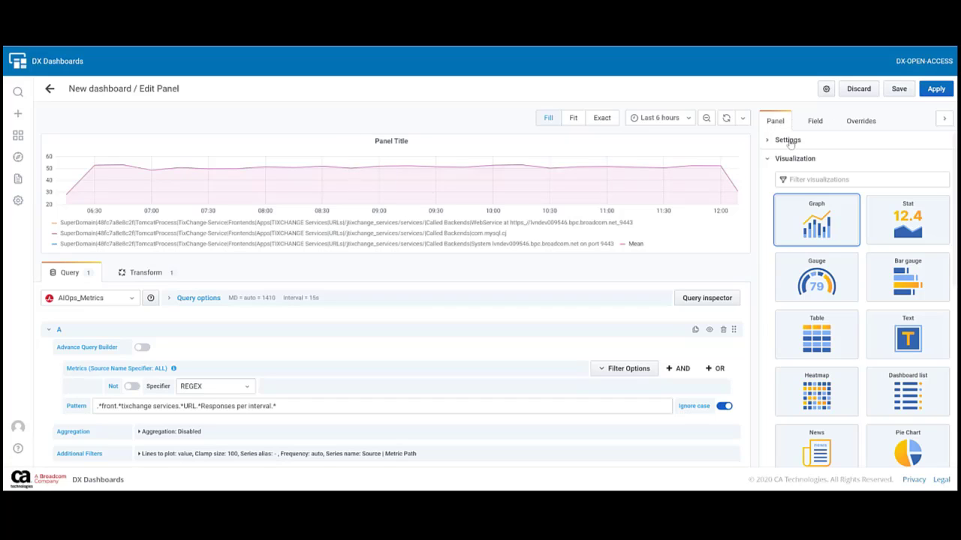
pyautogui.click(768, 159)
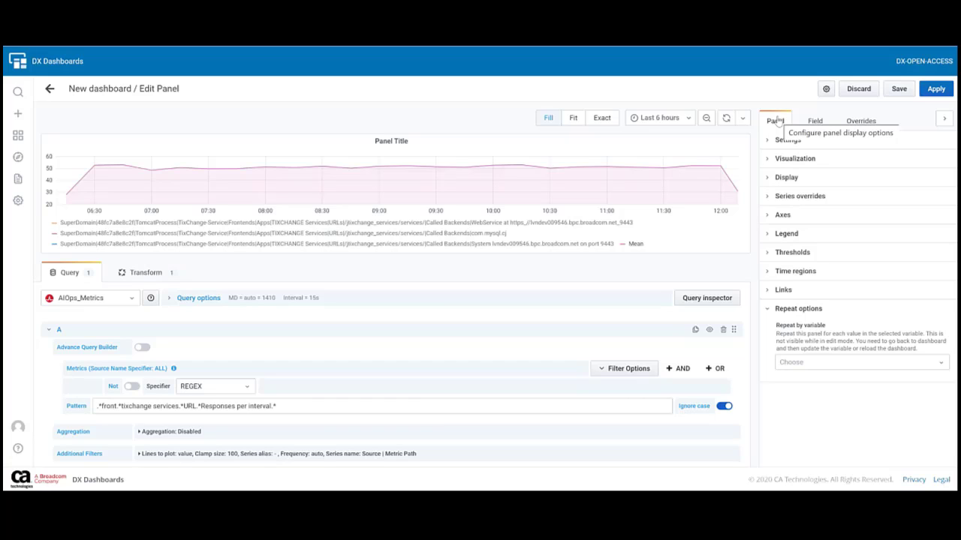
pyautogui.click(768, 254)
pyautogui.click(803, 288)
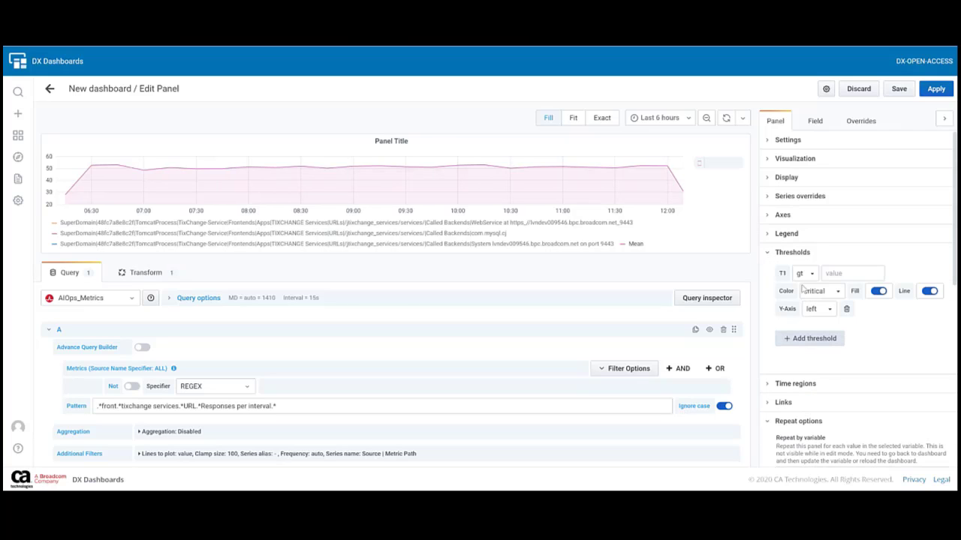
pyautogui.click(843, 272)
pyautogui.write('30')
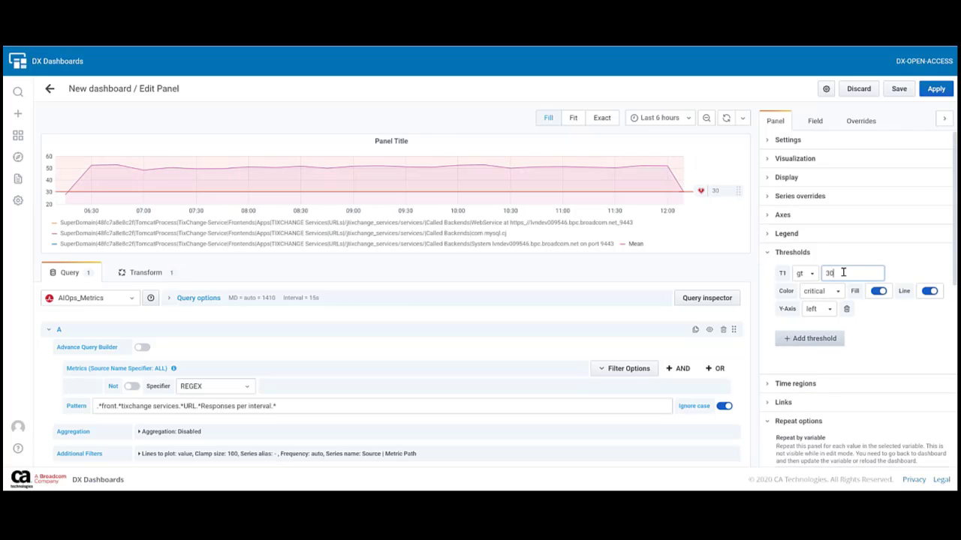
pyautogui.click(769, 254)
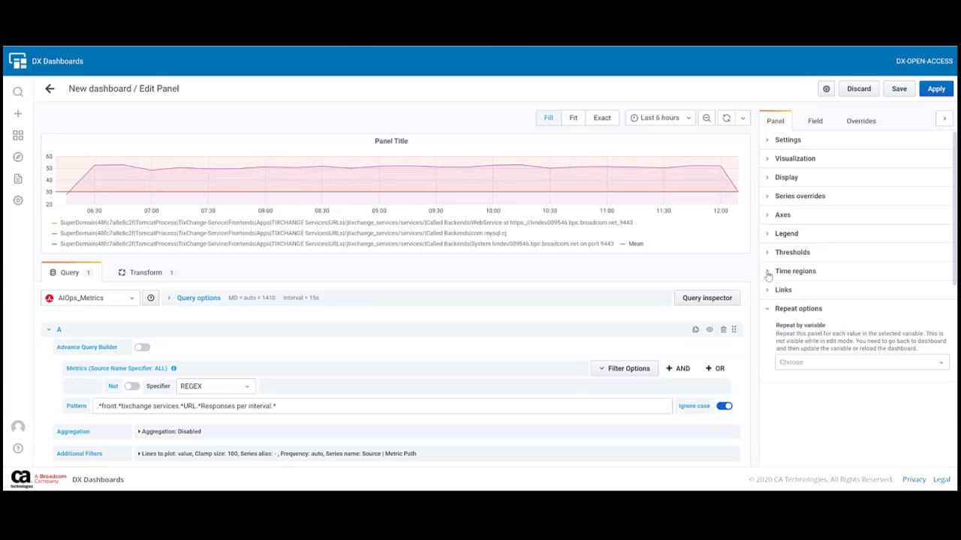
# Add a red time region T1 starting Monday and set the time range to Last 7 days
pyautogui.click(768, 274)
pyautogui.click(811, 304)
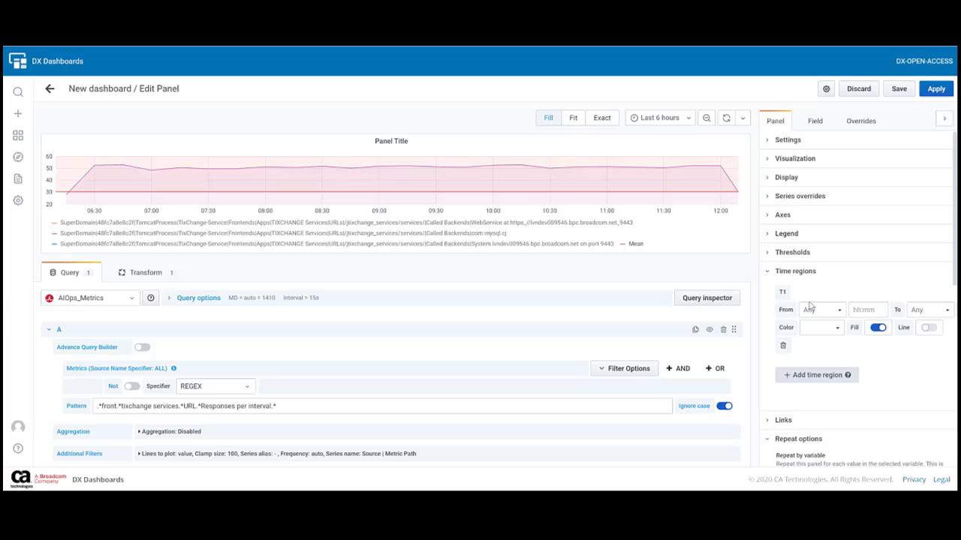
pyautogui.click(822, 311)
pyautogui.click(824, 345)
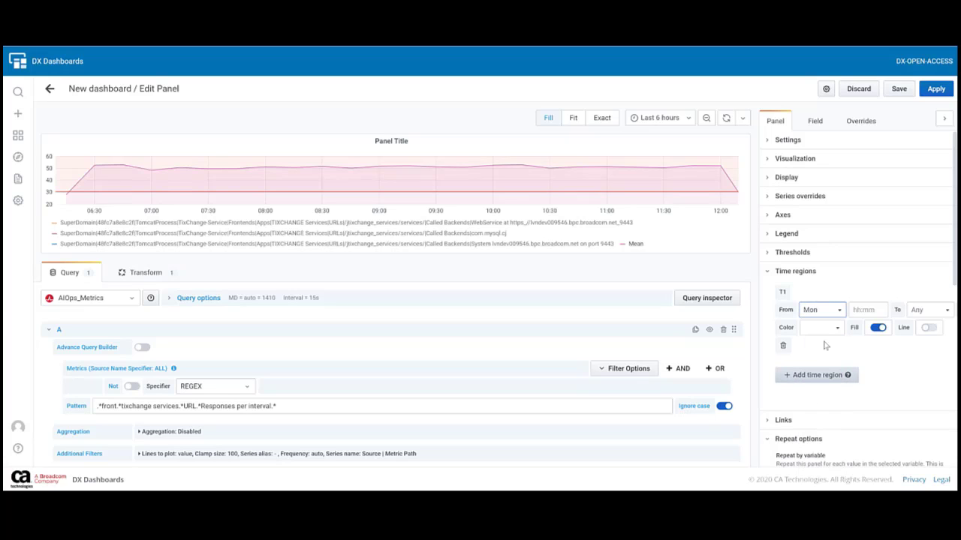
pyautogui.click(837, 328)
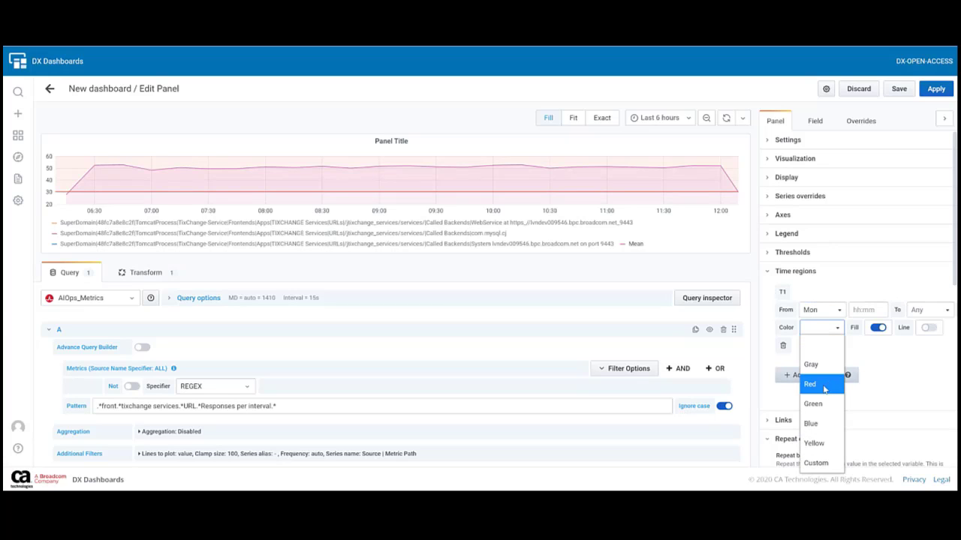
pyautogui.click(823, 385)
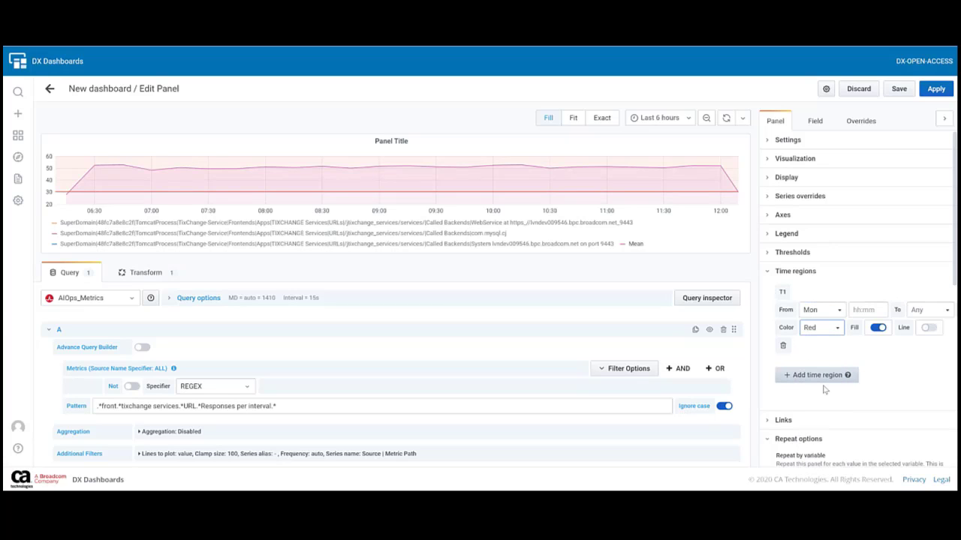
pyautogui.click(674, 121)
pyautogui.click(645, 313)
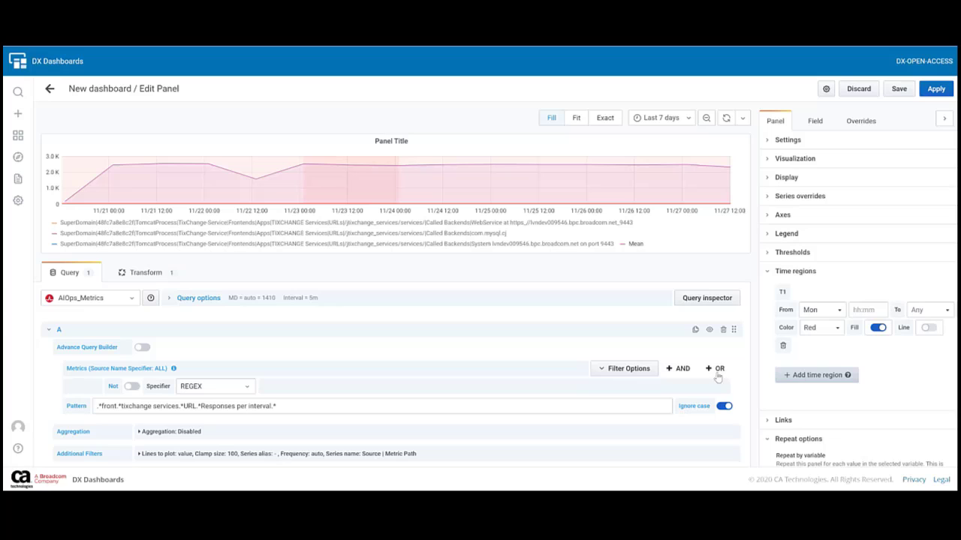
# Collapse the Time regions section and glance at the Panel links settings
pyautogui.click(769, 271)
pyautogui.click(769, 291)
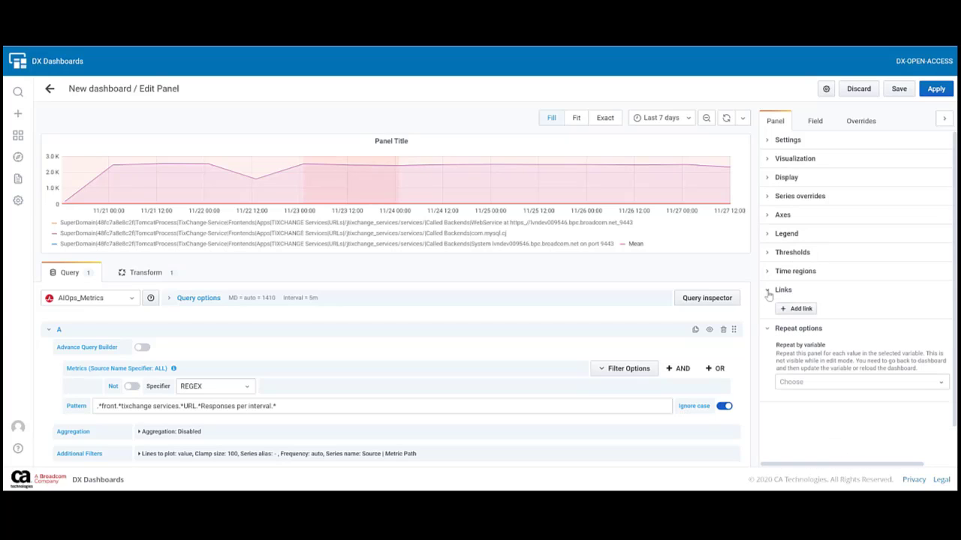
pyautogui.click(769, 291)
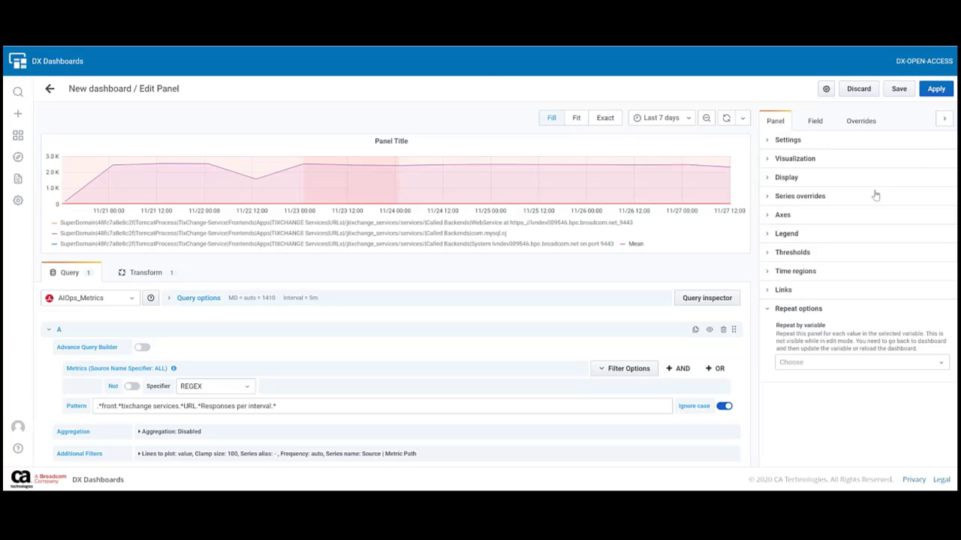
# Set the Field display name to 'test', then clear it back to empty
pyautogui.click(807, 124)
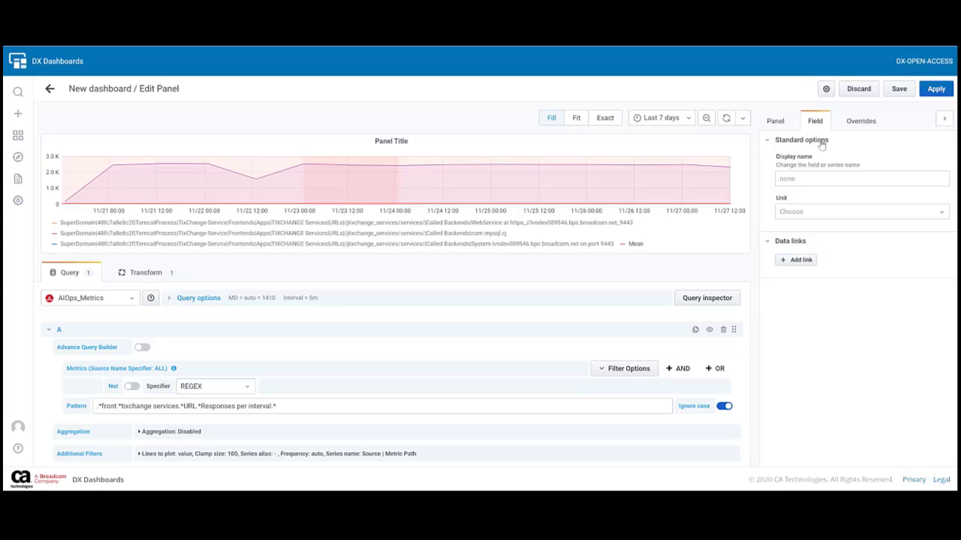
pyautogui.click(817, 180)
pyautogui.write('test')
pyautogui.click(880, 148)
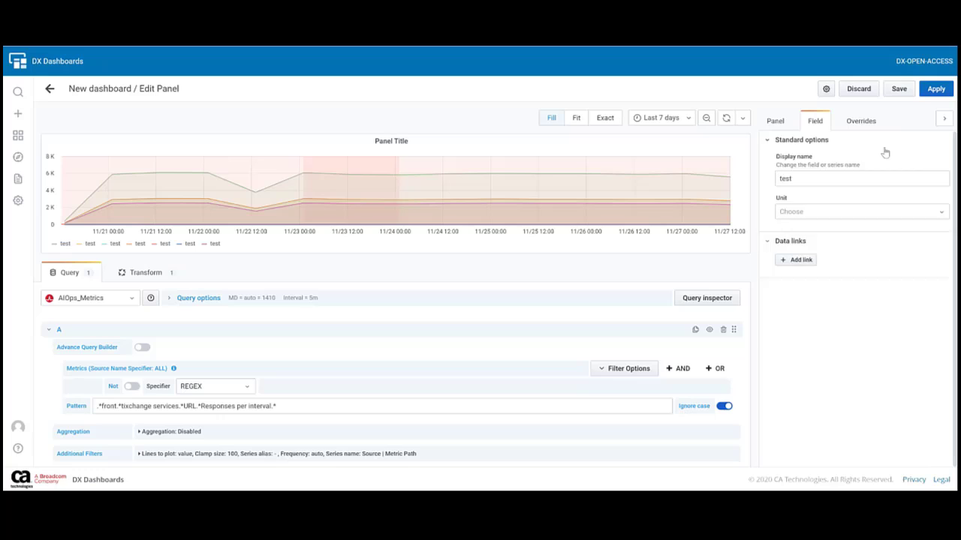
pyautogui.click(771, 141)
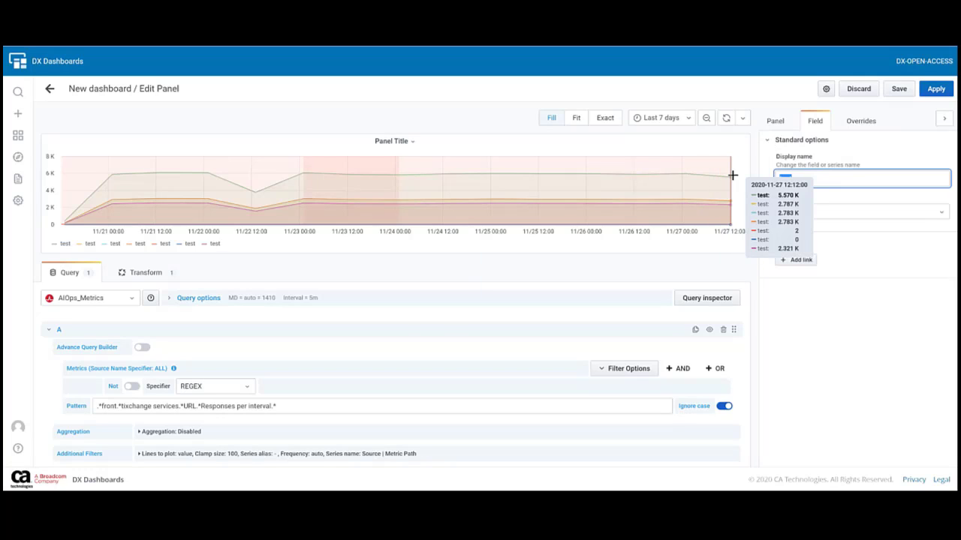
pyautogui.doubleClick(787, 179)
pyautogui.press('BackSpace')
pyautogui.click(881, 155)
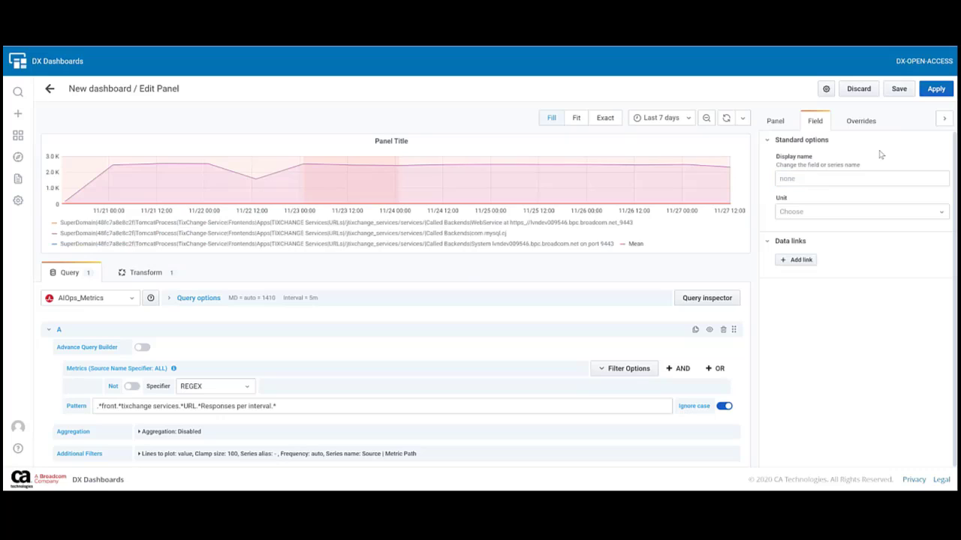
# Add a 'Fields with name' override matching the first SuperDomain series
pyautogui.click(861, 123)
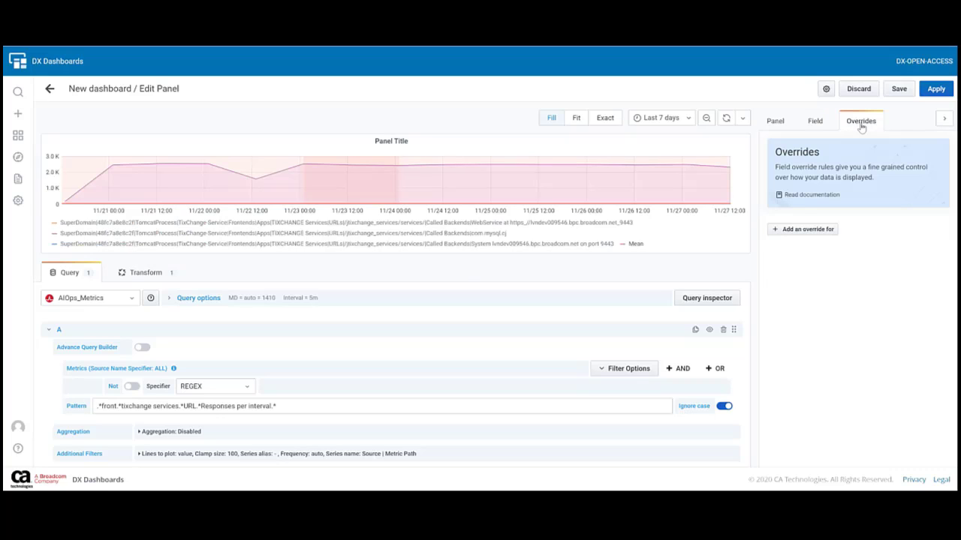
pyautogui.click(794, 232)
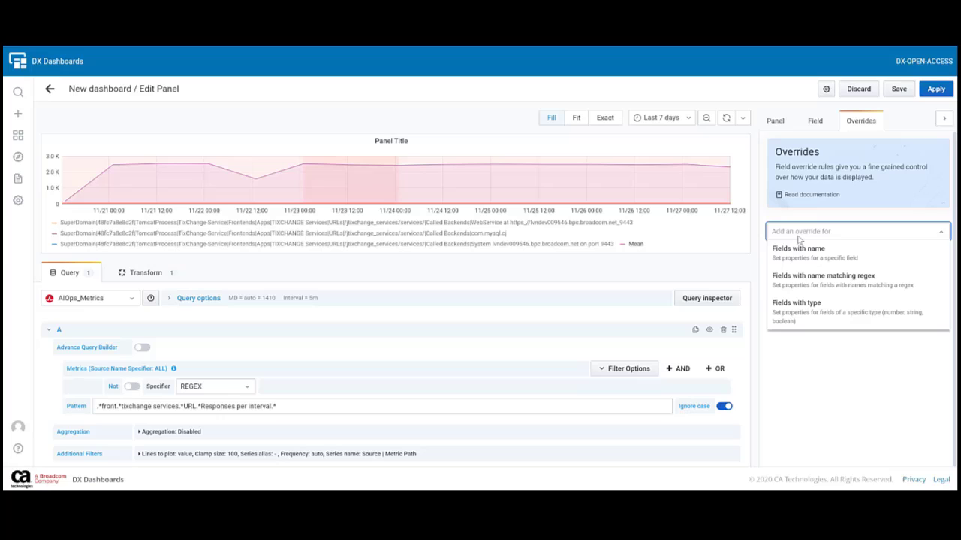
pyautogui.click(814, 254)
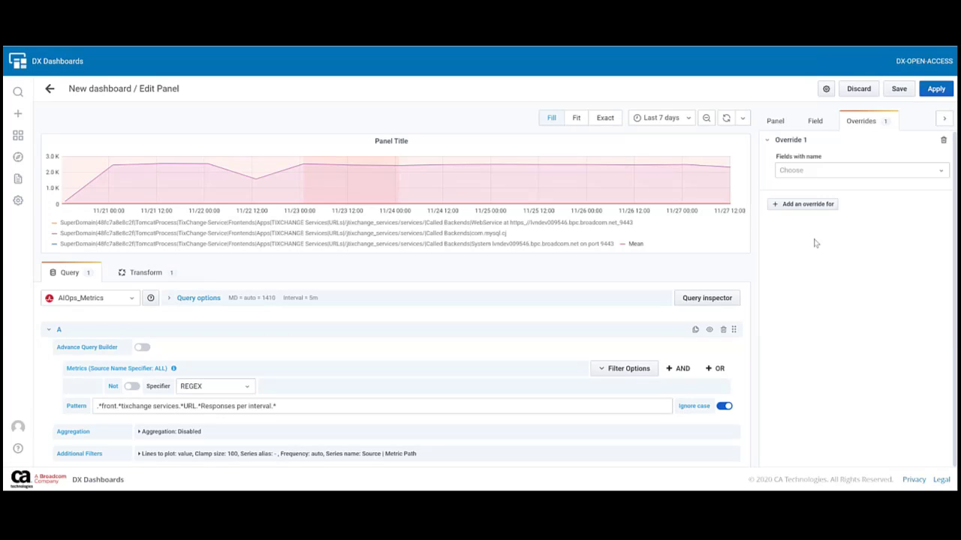
pyautogui.click(832, 174)
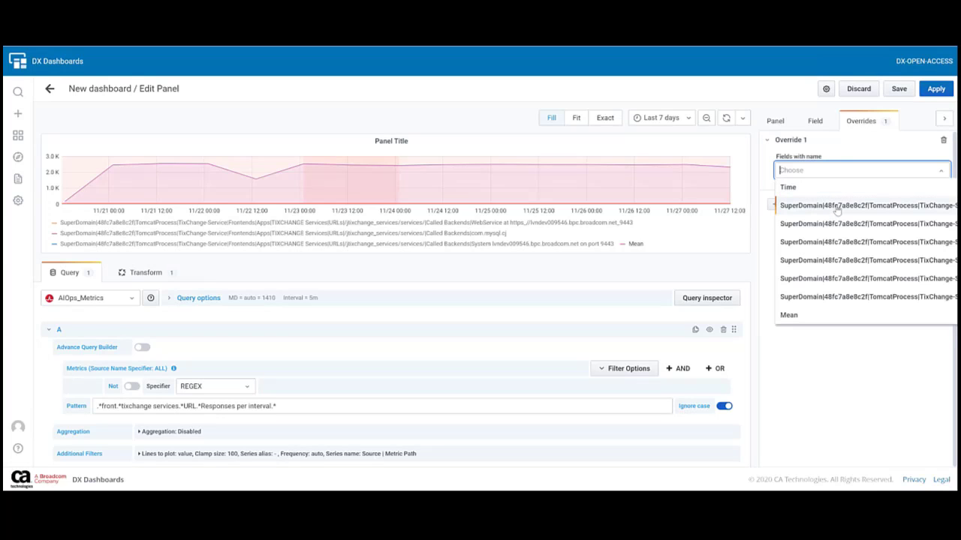
pyautogui.click(834, 207)
pyautogui.click(860, 194)
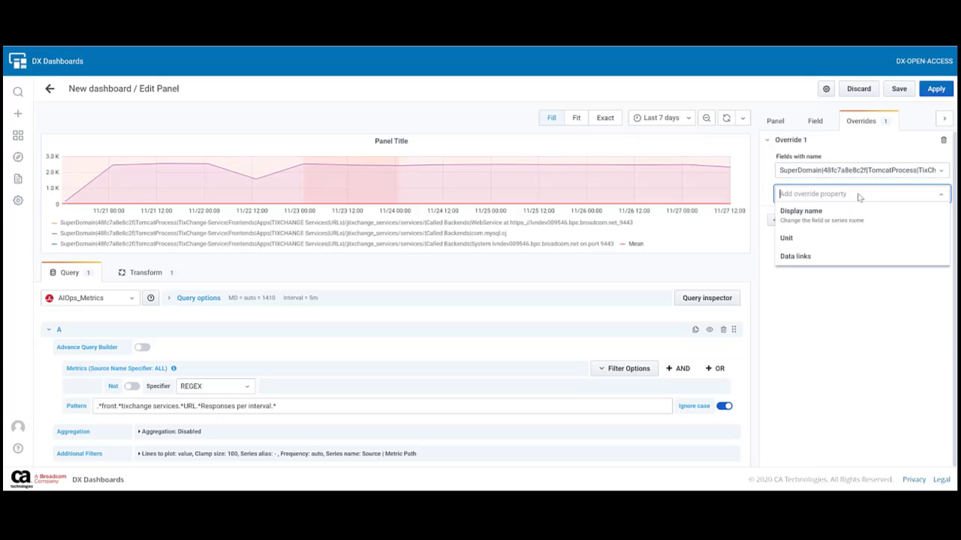
pyautogui.click(897, 336)
pyautogui.click(813, 221)
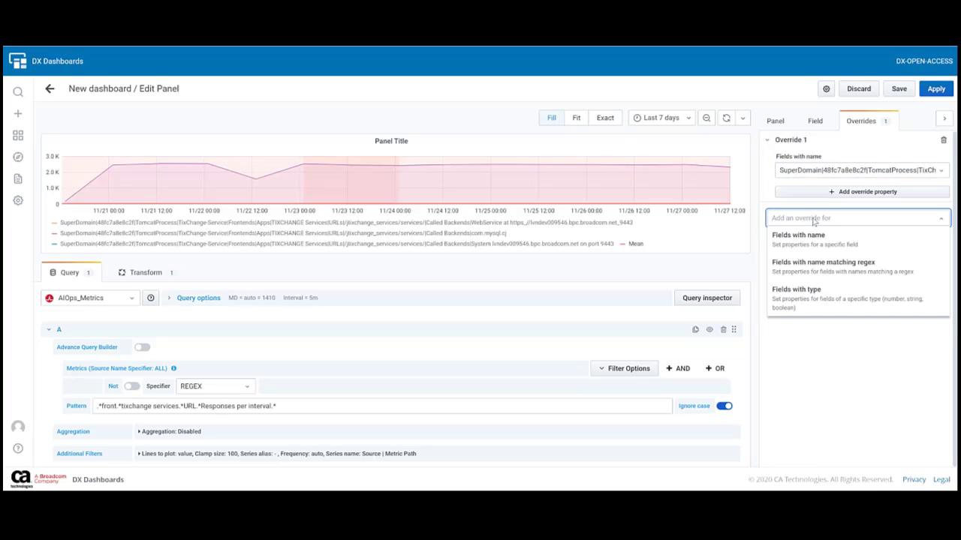
pyautogui.click(864, 205)
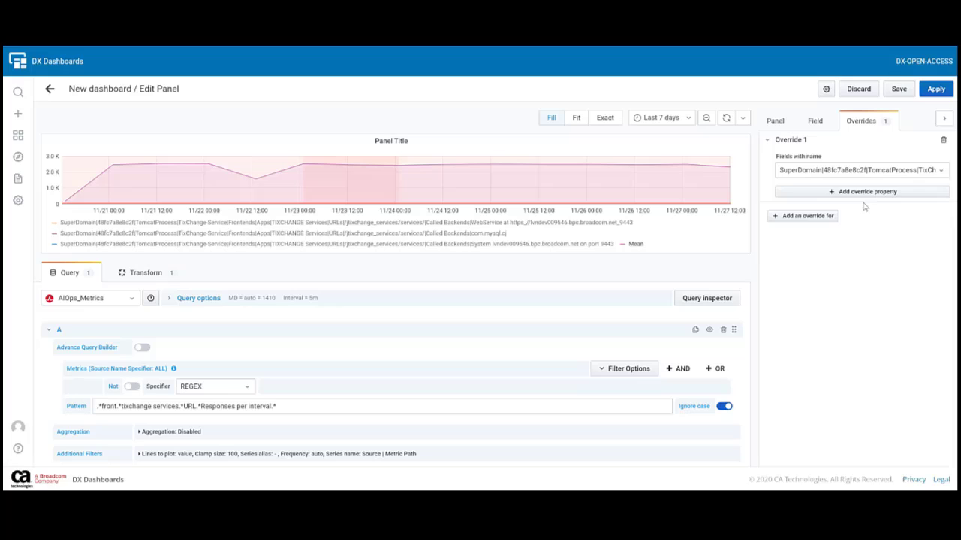
# Give the override a Display name property set to 'test'
pyautogui.click(873, 191)
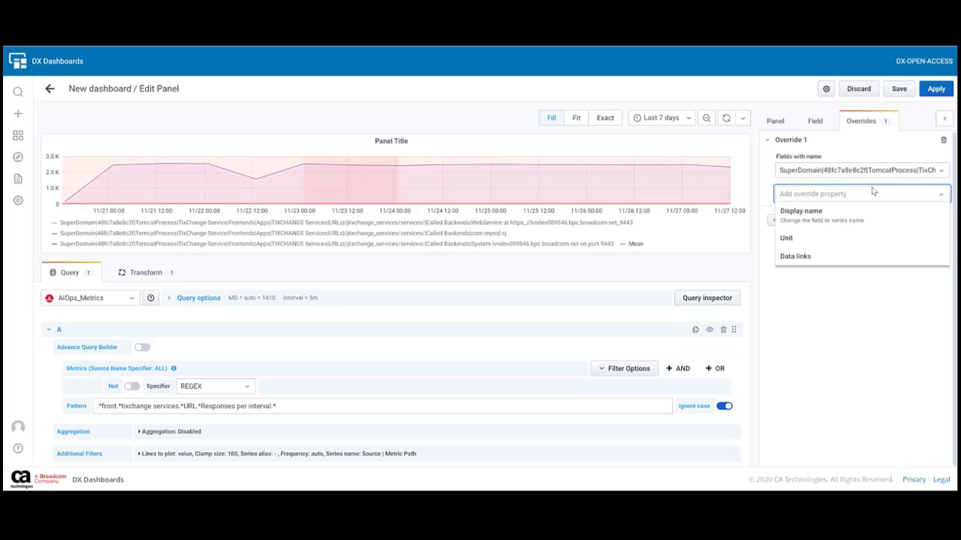
pyautogui.click(827, 211)
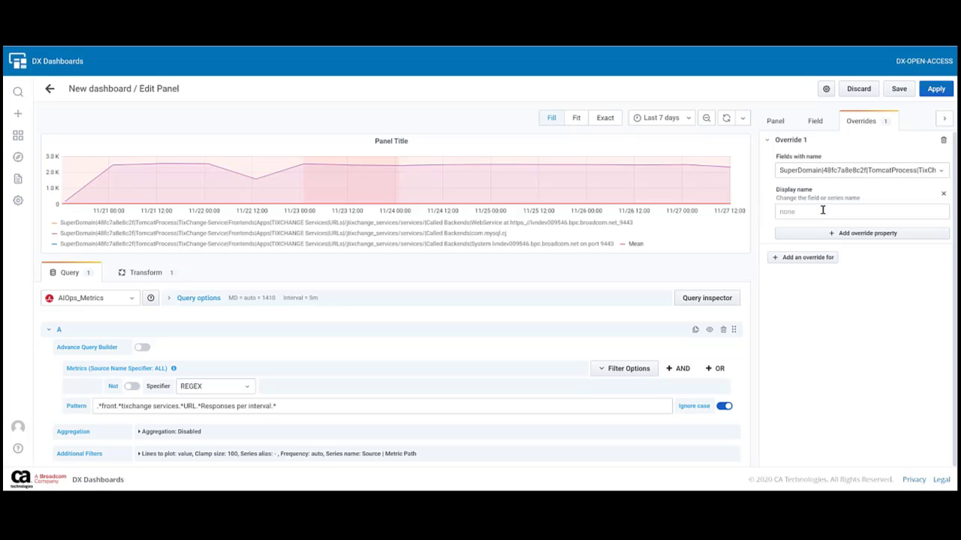
pyautogui.click(822, 211)
pyautogui.write('test')
pyautogui.click(874, 342)
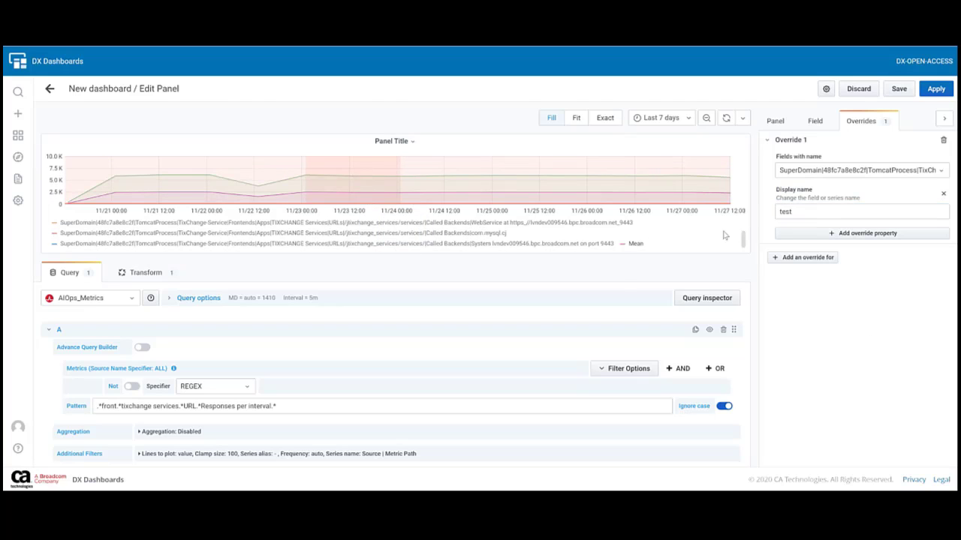
# Briefly isolate the 'test' series on the graph, then restore all series
pyautogui.scroll(3, 746, 237)
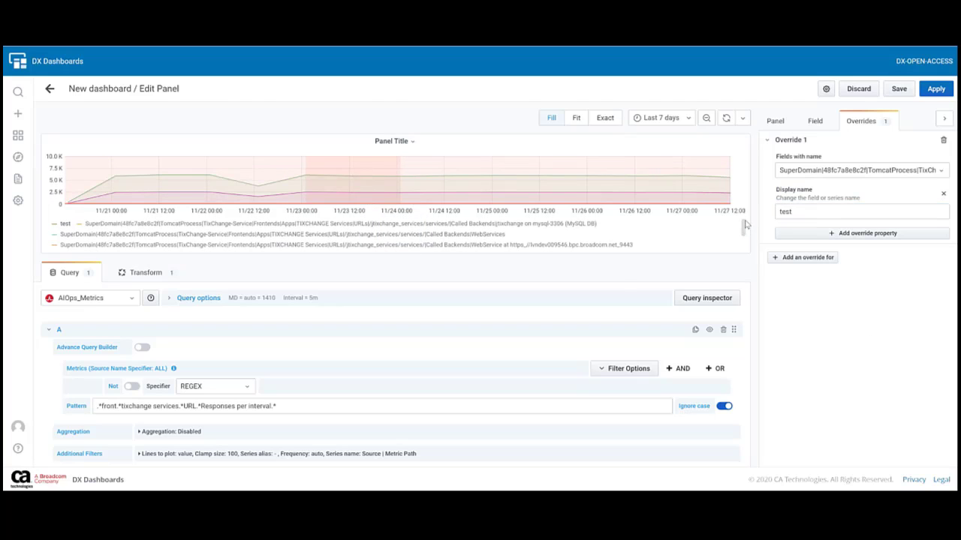
pyautogui.click(66, 225)
pyautogui.click(66, 225)
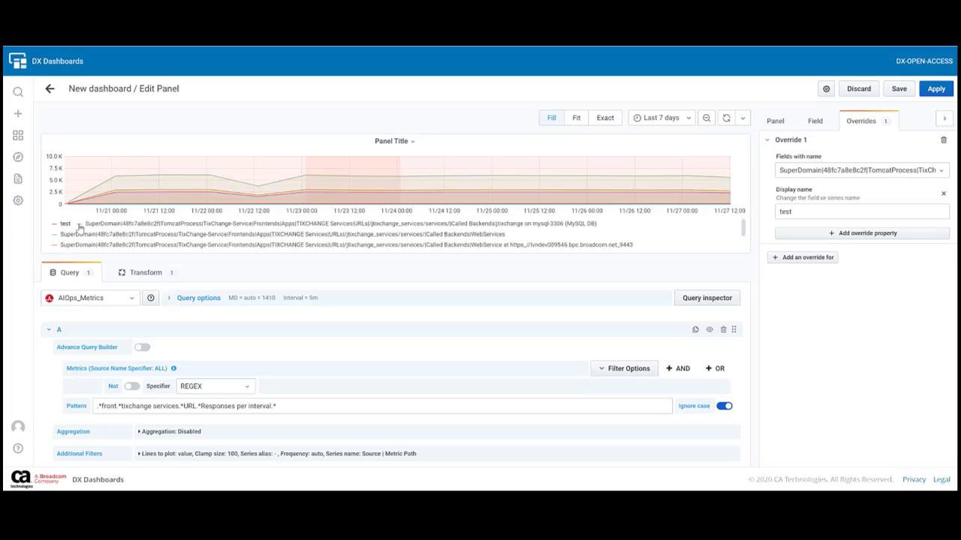
pyautogui.click(814, 236)
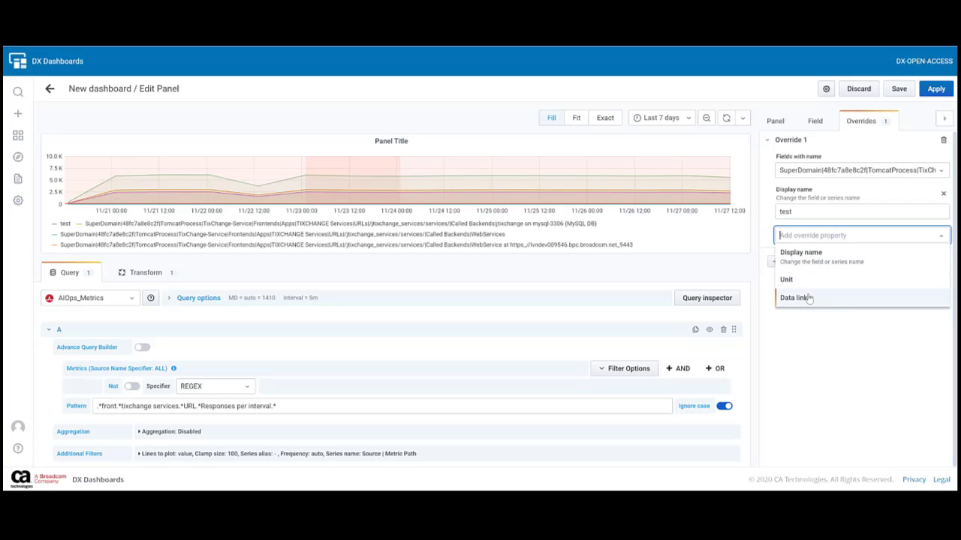
pyautogui.click(439, 112)
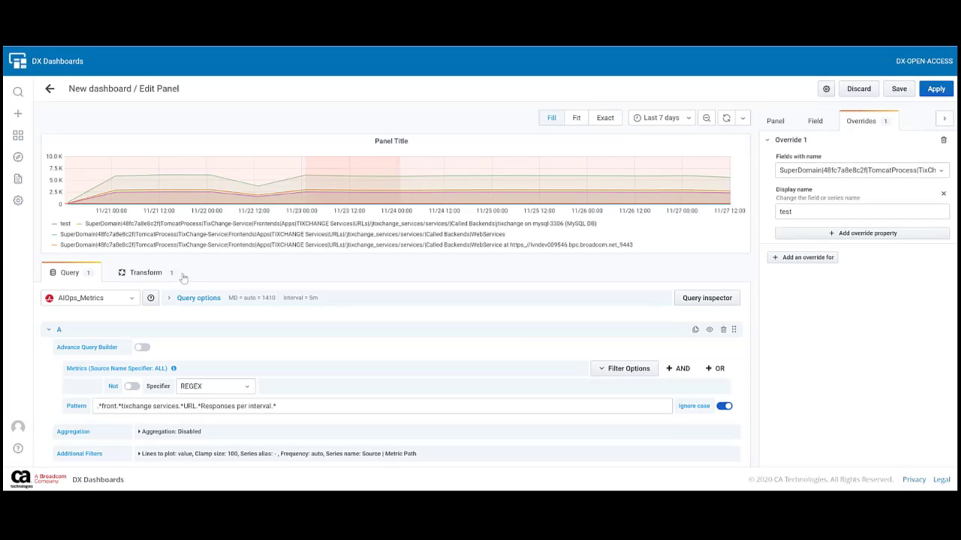
pyautogui.click(771, 125)
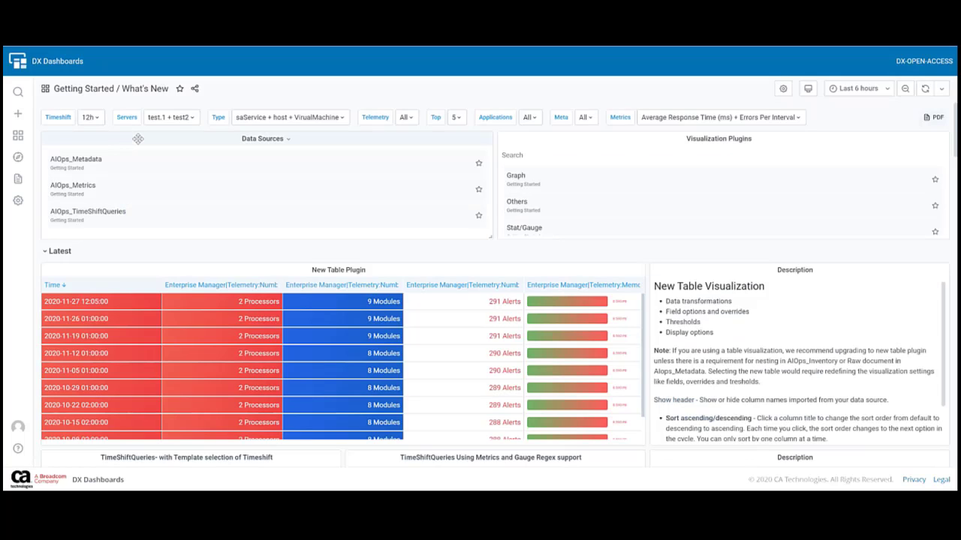
# Scroll through the What's New dashboard and view the available Timeshift variable values
pyautogui.scroll(-3, 375, 225)
pyautogui.scroll(-1, 614, 268)
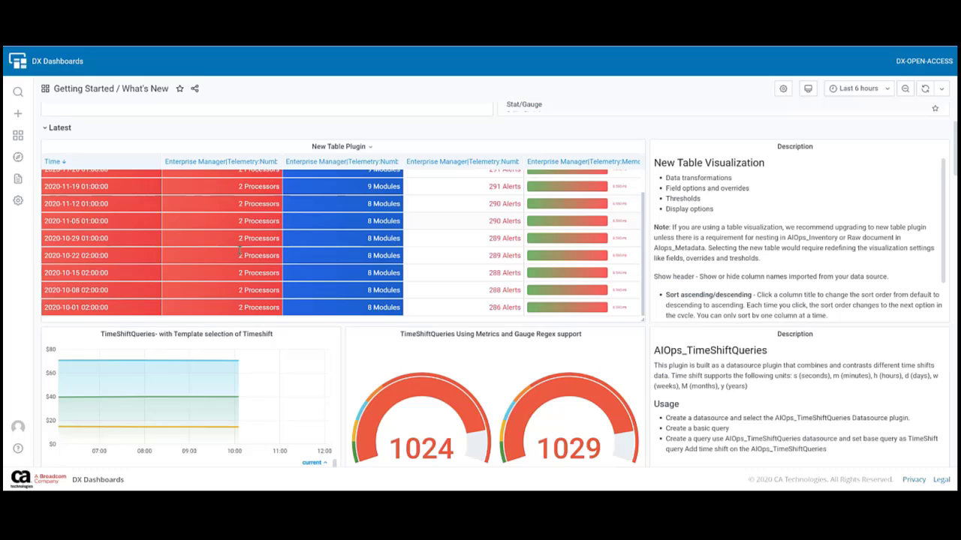
pyautogui.scroll(-2, 729, 238)
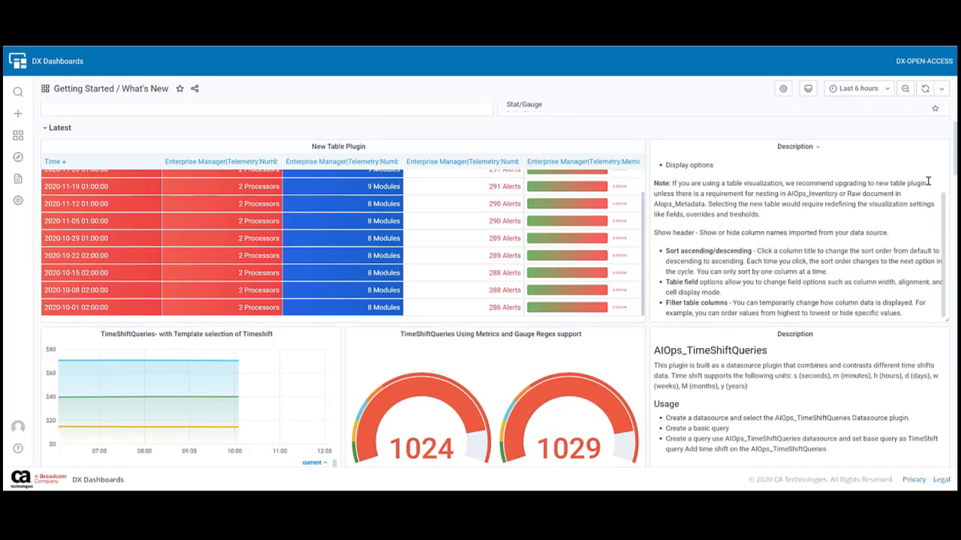
pyautogui.moveTo(956, 162); pyautogui.dragTo(954, 113)
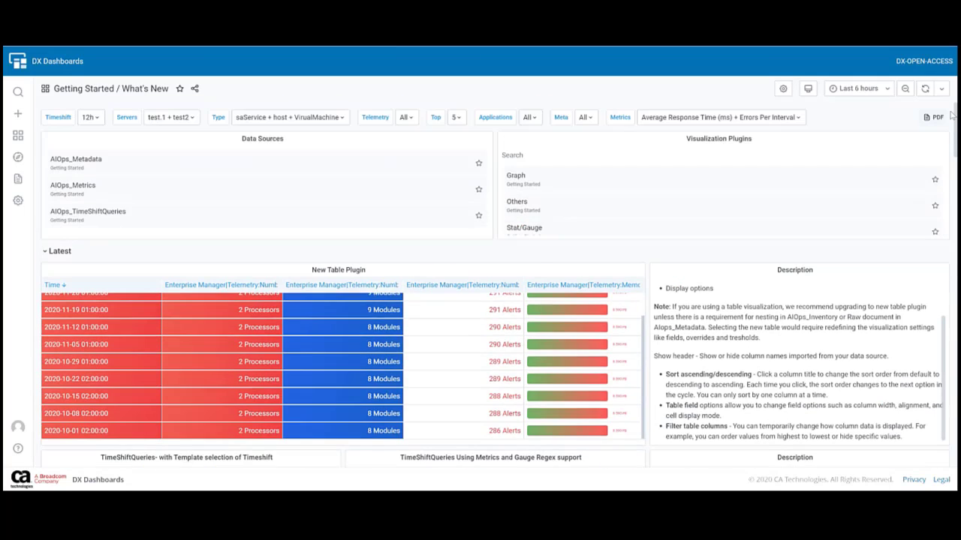
pyautogui.scroll(-3, 596, 251)
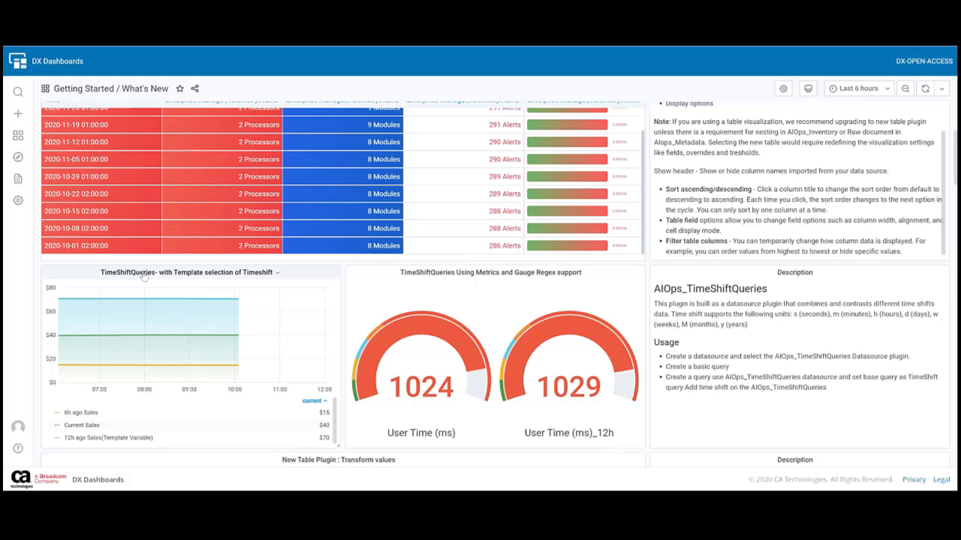
pyautogui.scroll(-1, 144, 276)
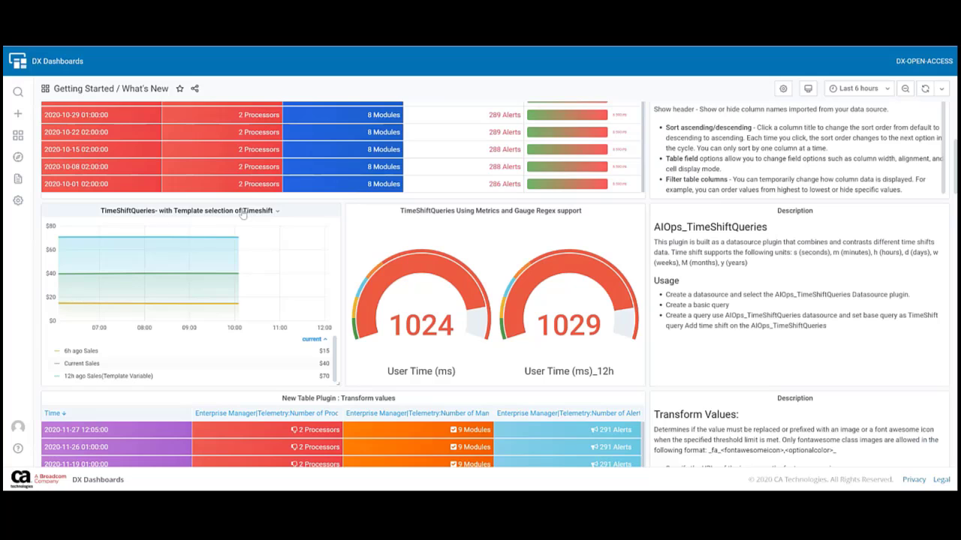
pyautogui.scroll(4, 240, 212)
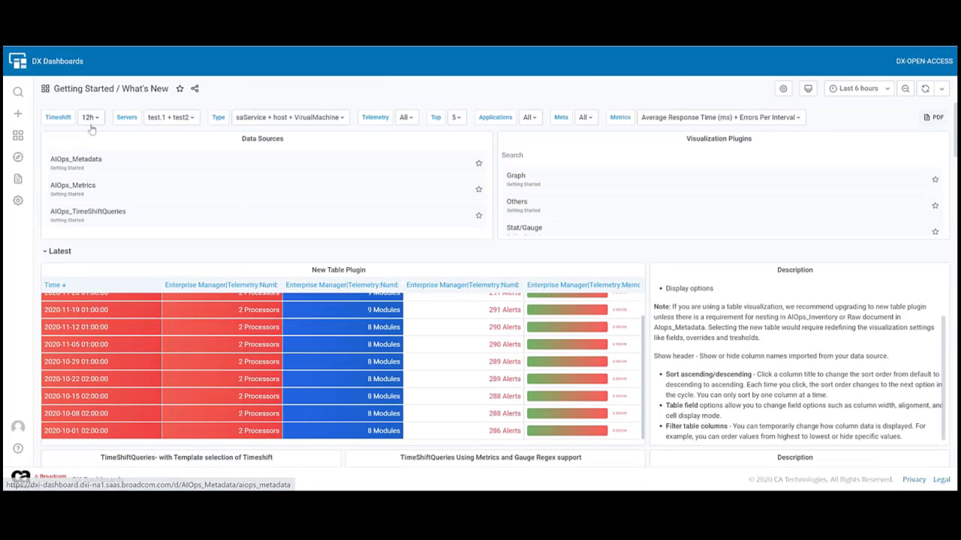
pyautogui.click(90, 118)
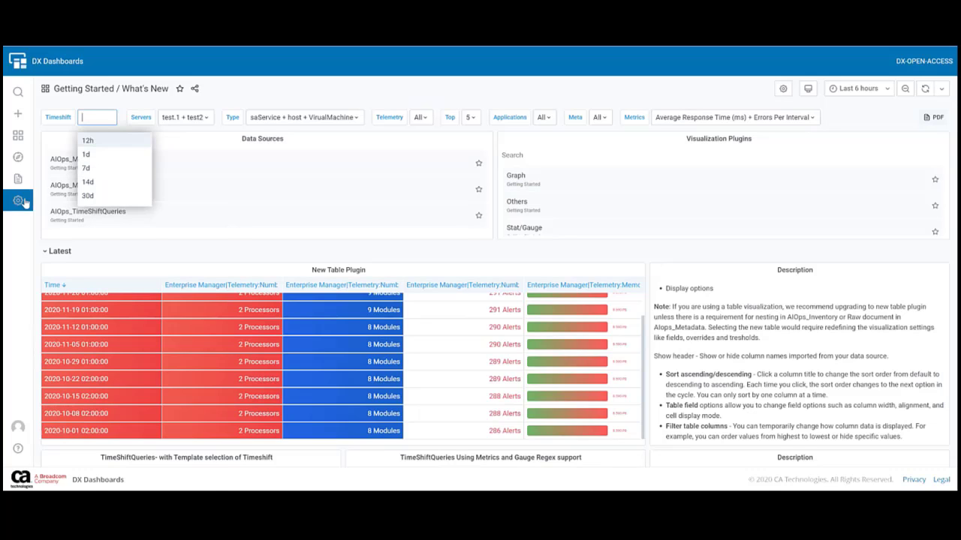
# Open the TimeShiftQueries panel in edit mode from its title menu
pyautogui.scroll(-5, 156, 330)
pyautogui.scroll(1, 156, 330)
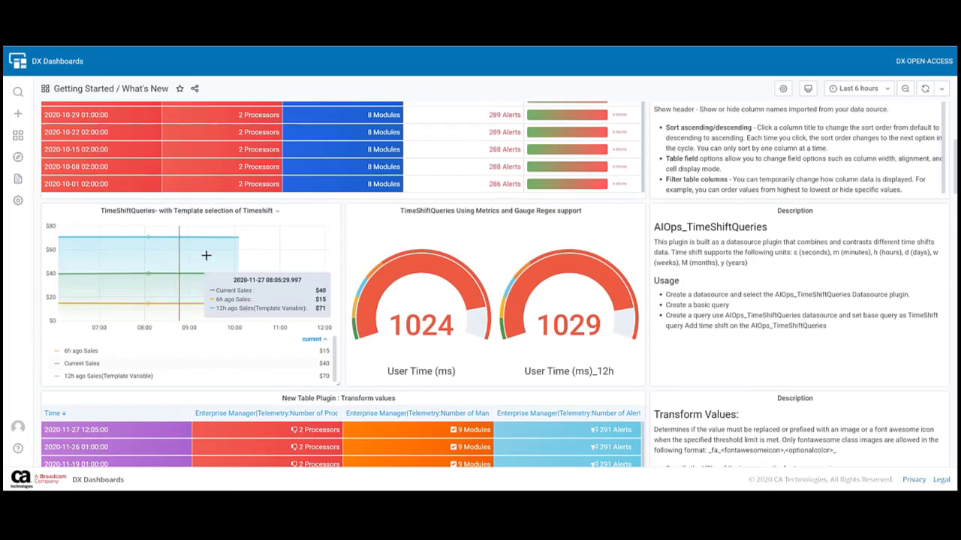
pyautogui.click(240, 211)
pyautogui.click(254, 242)
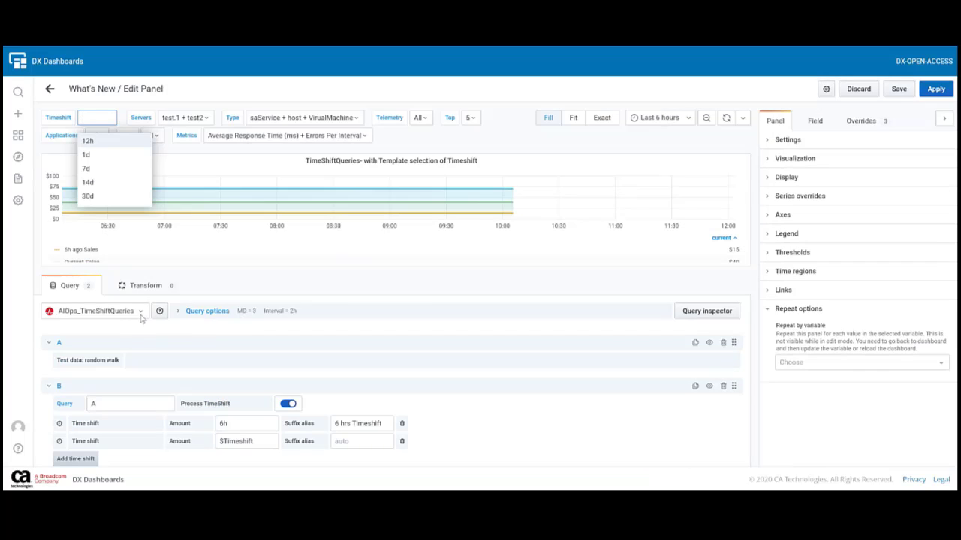
# Review the data sources and the $Timeshift amount, then show the AIOps_TimeshiftQueries data source help
pyautogui.click(141, 318)
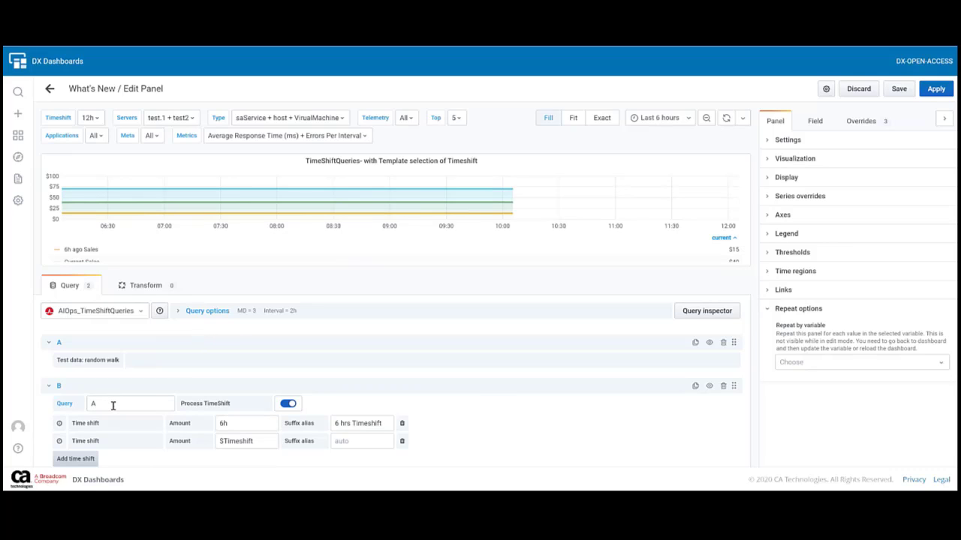
pyautogui.click(257, 441)
pyautogui.moveTo(256, 441); pyautogui.dragTo(204, 449)
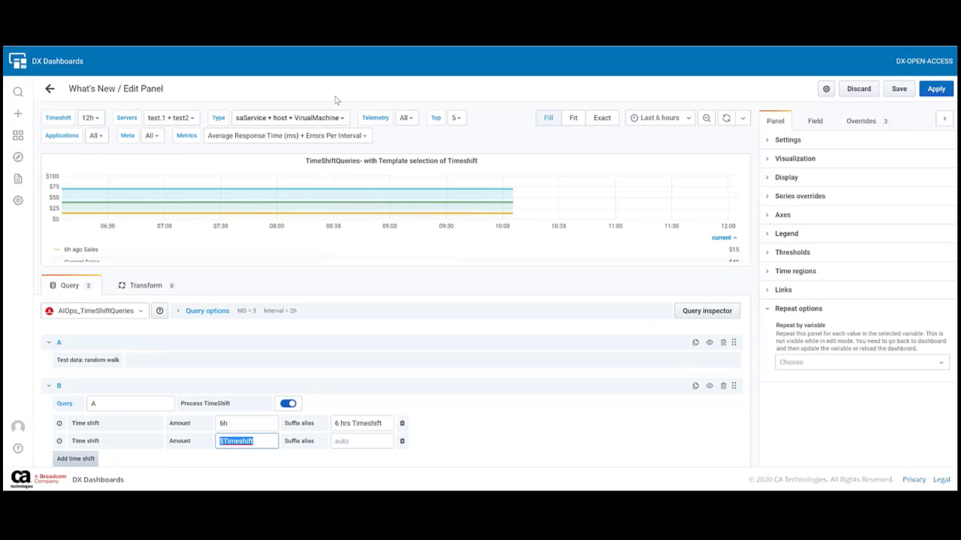
pyautogui.click(189, 272)
pyautogui.click(160, 312)
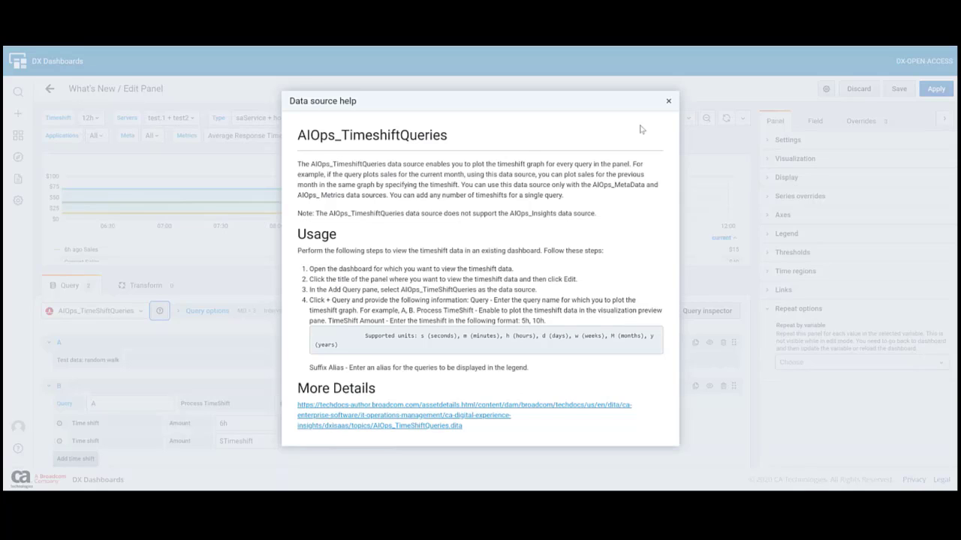
# Close the data source help, exit the panel editor, and scroll down to the Transform values panels
pyautogui.click(669, 102)
pyautogui.press('Escape')
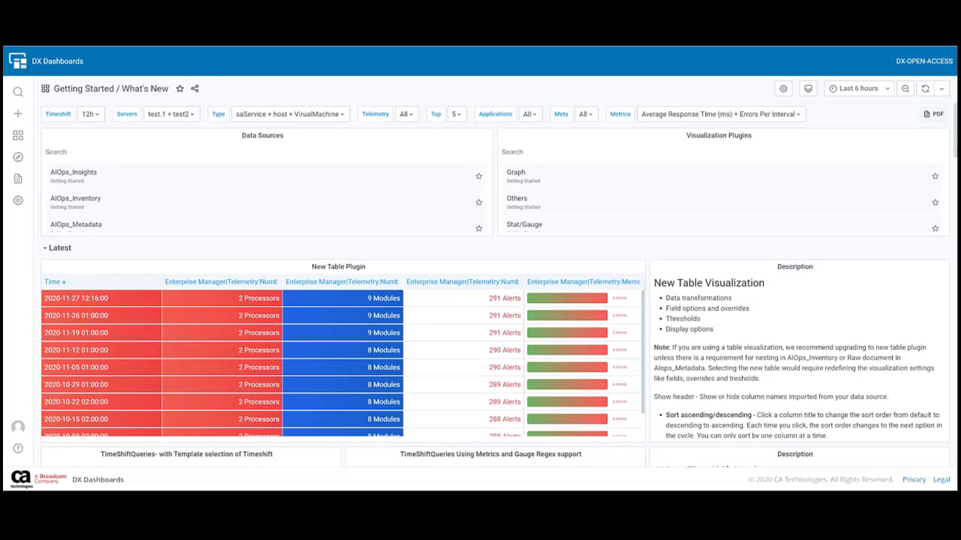
pyautogui.scroll(-1, 954, 168)
pyautogui.scroll(-1, 817, 321)
pyautogui.scroll(1, 817, 321)
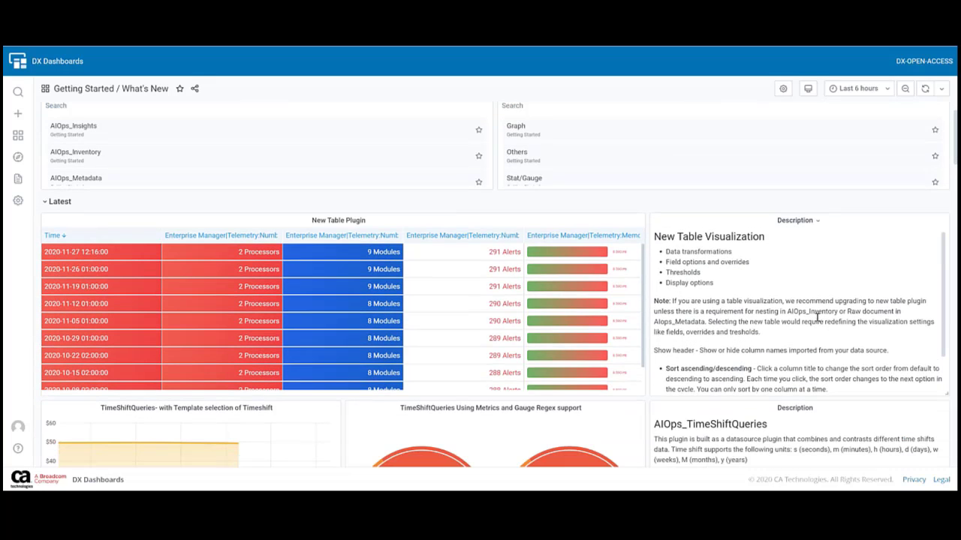
pyautogui.scroll(-9, 955, 141)
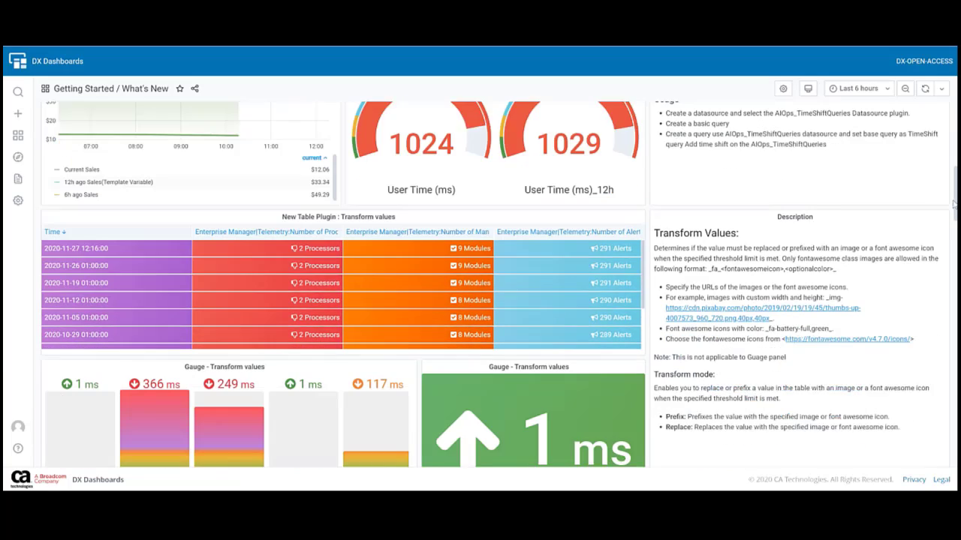